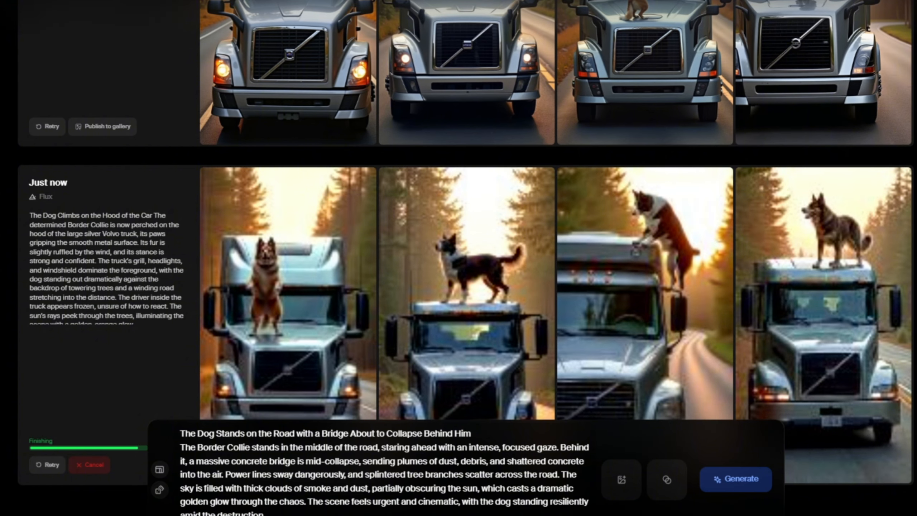
Generate Flux images from the bridge-collapse prompt, and another set from ChatGPT's Shot 5 prompt about the lady stroking the dog.
left_click(736, 478)
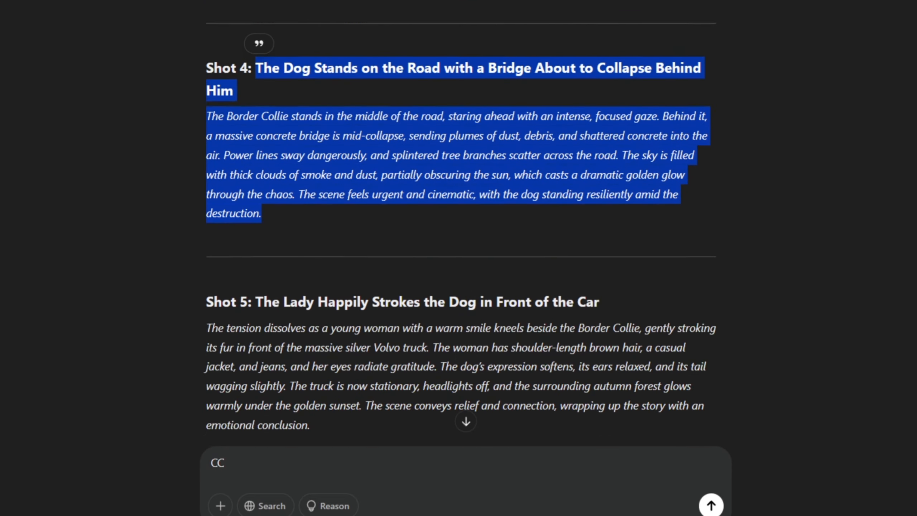
scroll(459, 253, "down", 3)
left_click_drag(263, 191, 310, 315)
key("ctrl+c")
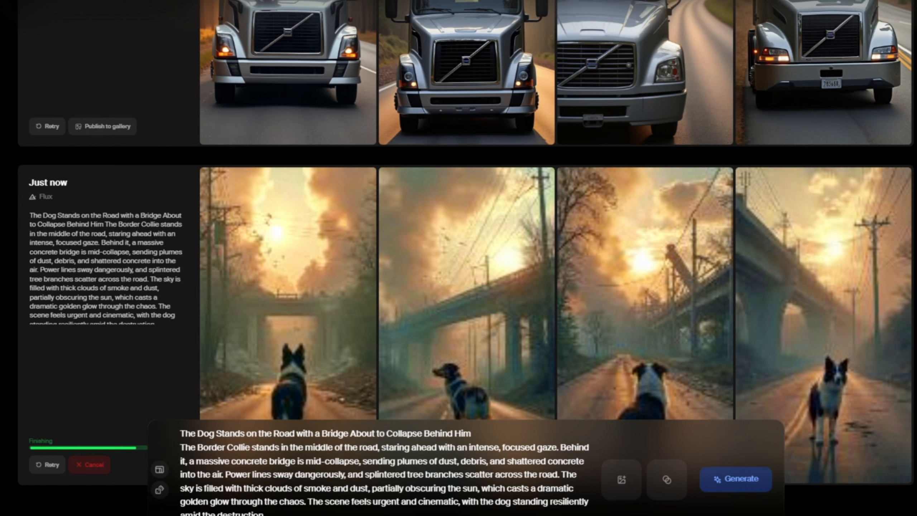
key("ctrl+a")
key("BackSpace")
key("ctrl+v")
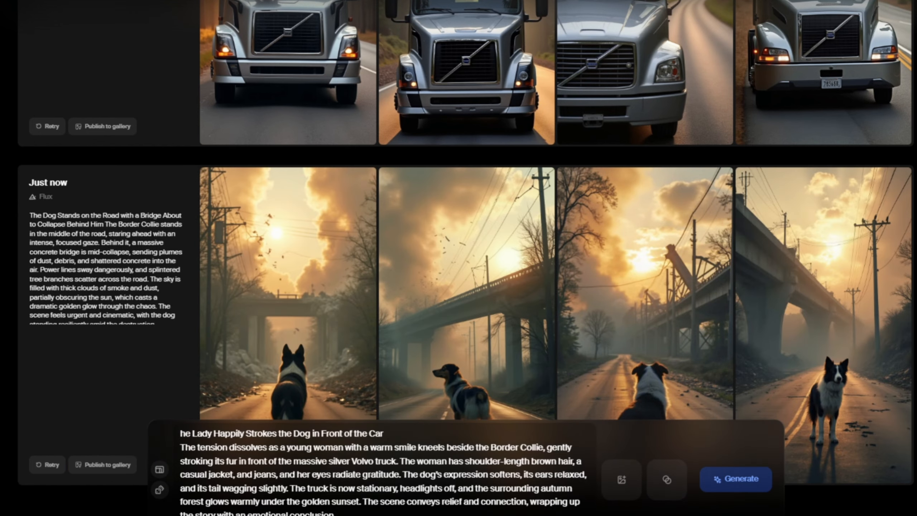
left_click(736, 478)
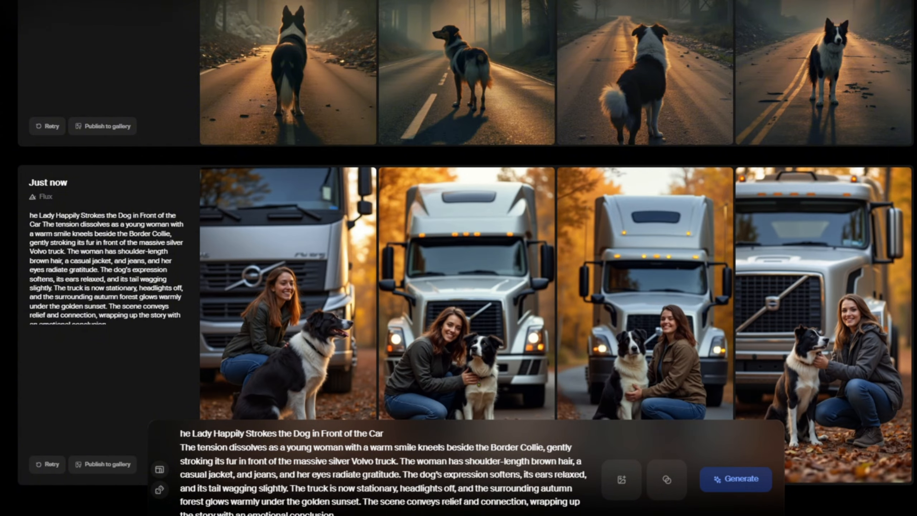
Review the generated dog and truck image sets and clear the image prompt.
scroll(823, 300, "up", 15)
scroll(465, 253, "up", 10)
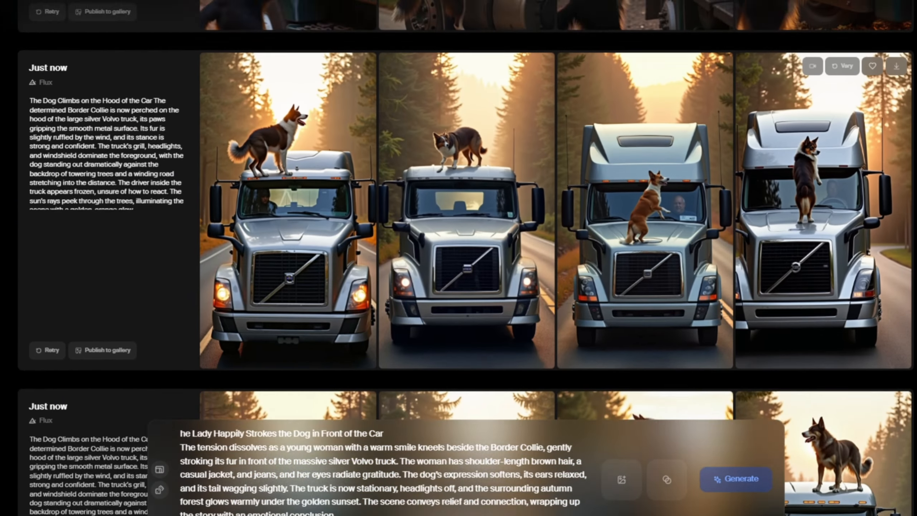
scroll(466, 217, "down", 20)
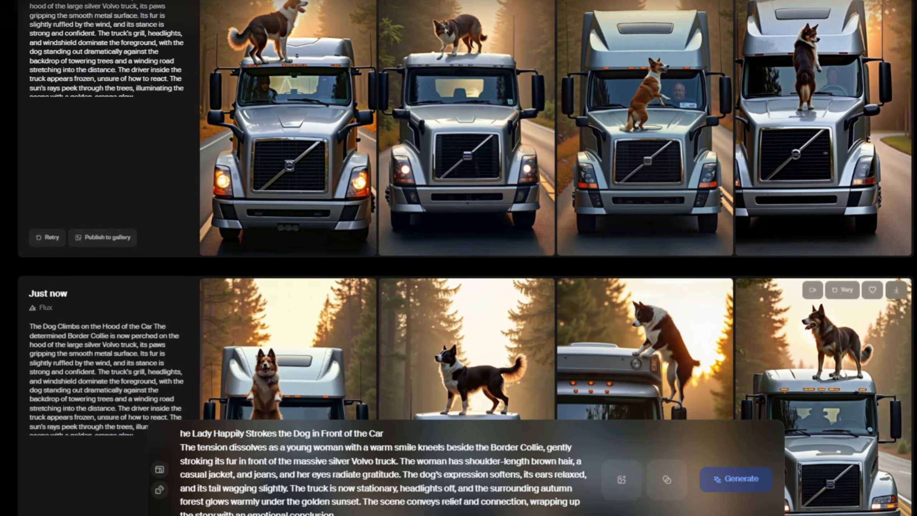
key("ctrl+a")
key("BackSpace")
scroll(647, 307, "down", 1)
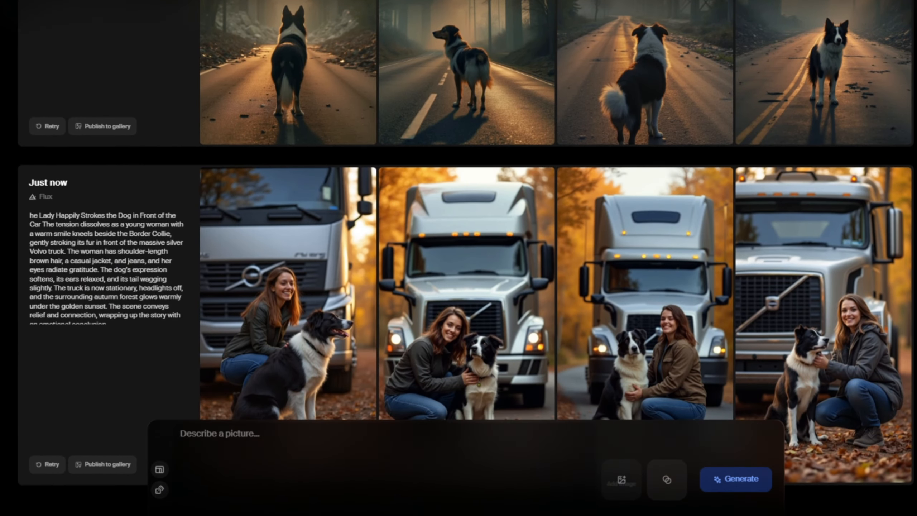
scroll(647, 307, "up", 15)
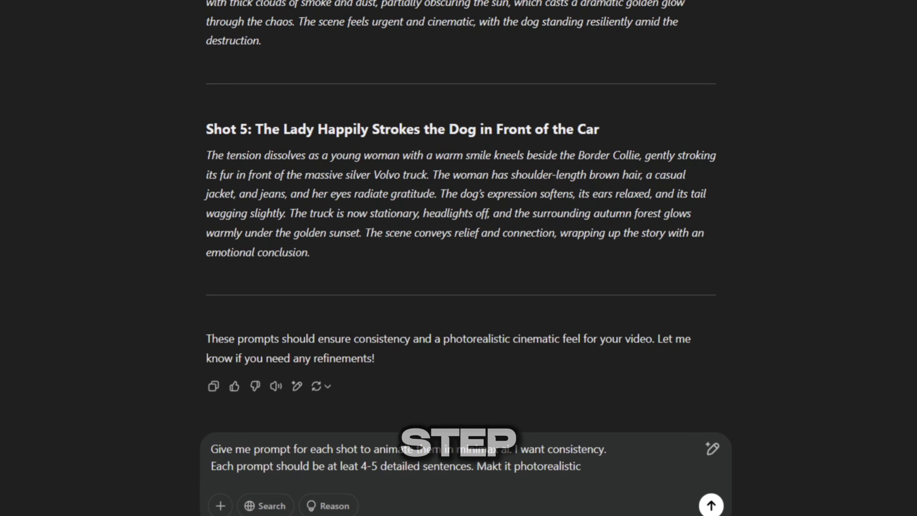
Ask ChatGPT for consistent, photorealistic minimax ai animation prompts of at least 4-5 detailed sentences per shot, and read through the reply.
key("Return")
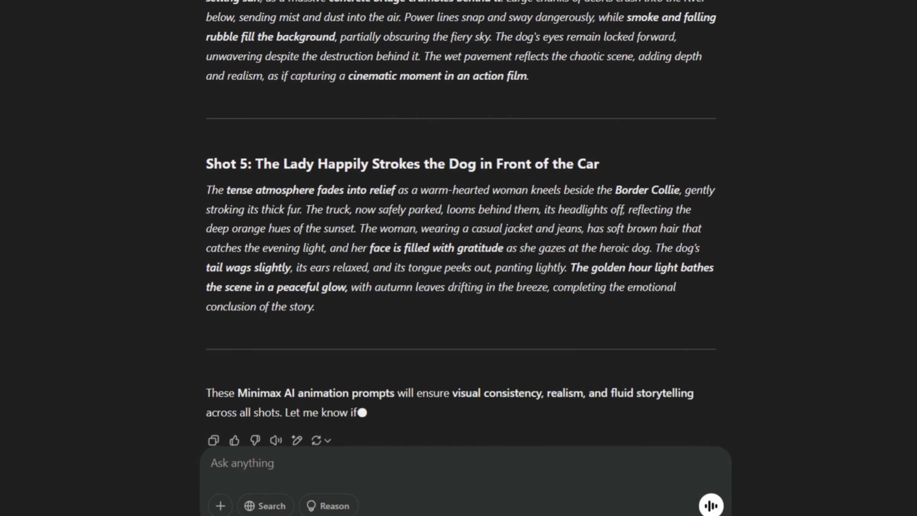
scroll(459, 217, "up", 20)
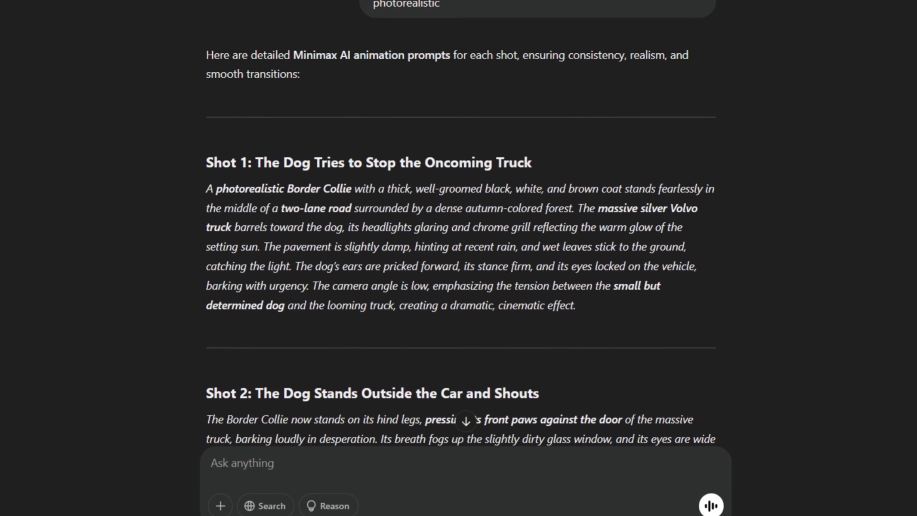
scroll(458, 231, "down", 5)
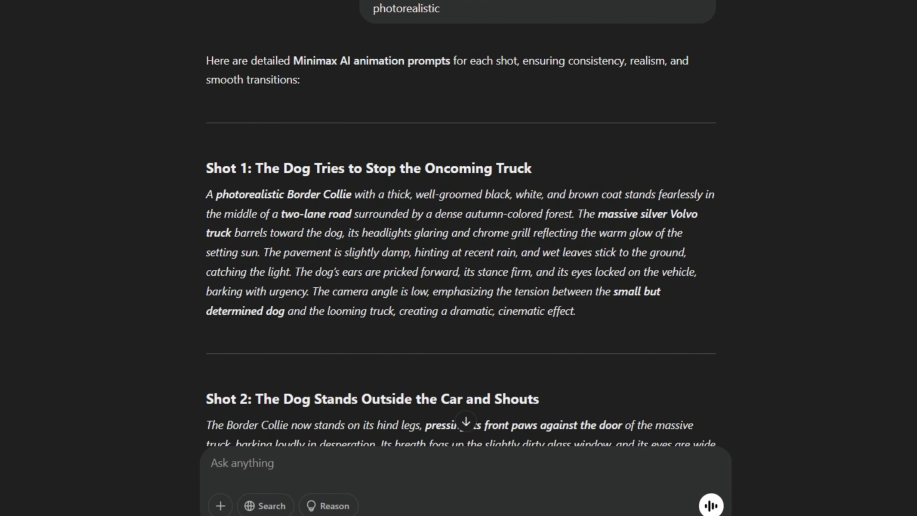
scroll(459, 224, "down", 9)
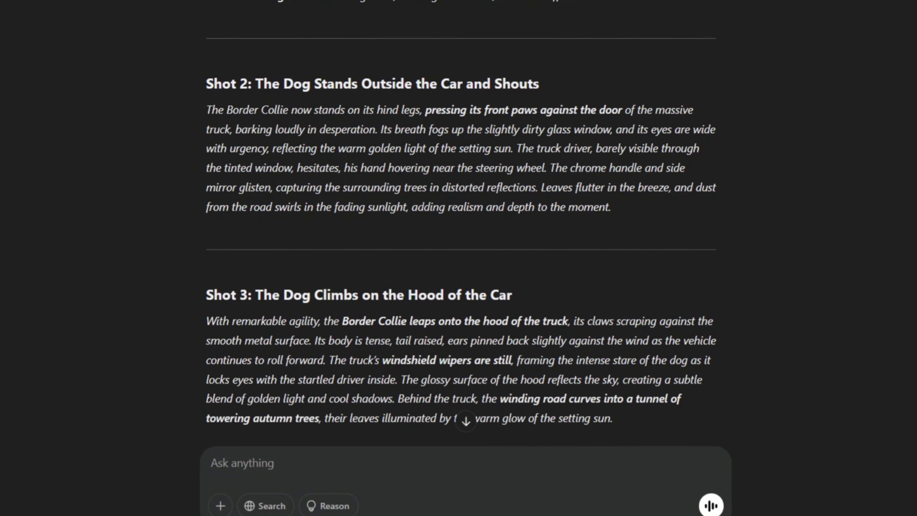
scroll(459, 217, "down", 17)
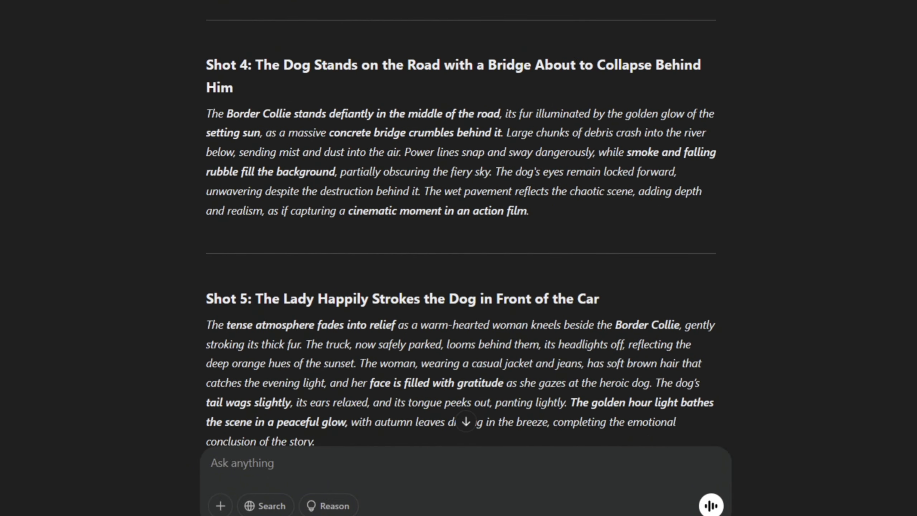
scroll(459, 217, "up", 10)
scroll(459, 217, "up", 15)
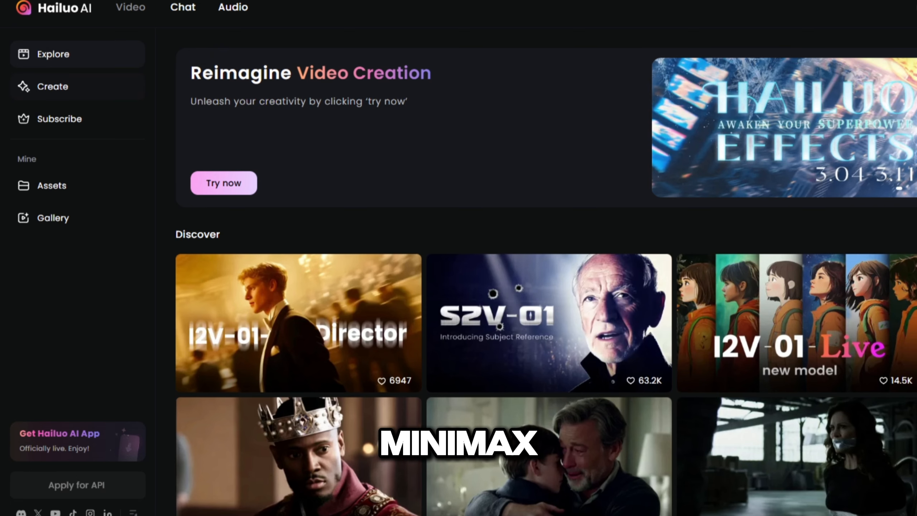
In Hailuo AI's Image to Video mode, enter the Shot 1 animation prompt about the photorealistic Border Collie for the dog-and-truck image.
scroll(549, 326, "down", 10)
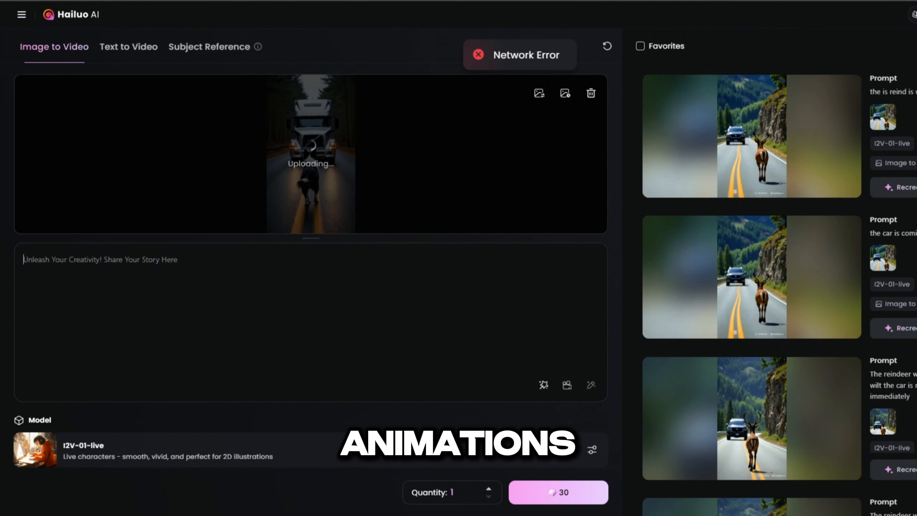
type("A photorealistic Border Collie with a thick, well-groomed black, white, and brown coat stands fearlessly in the middle of a two-lane road surrounded by a dense autumn-colored forest. The massive silver Volvo truck barrels toward the dog, its headlights glaring and chrome grill reflecting the warm glow of the setting sun. The pavement is slightly damp, hinting at recent rain, and wet leaves stick to the ground, catching the light. The dog’s ears are pricked forward, its stance firm, and its eyes locked on the vehicle, barking with urgency. The camera angle is low, emphasizing the tension between the small but determined dog and the looming truck, creating a dramatic, cinematic effect.")
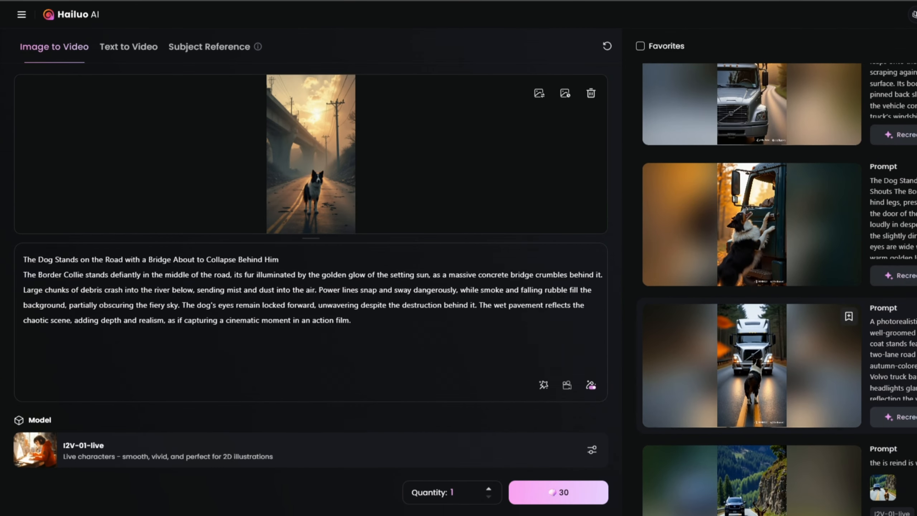
Preview the generated videos one after another, from the dog facing the truck through the truck door, hood, bridge and lady shots.
left_click(752, 366)
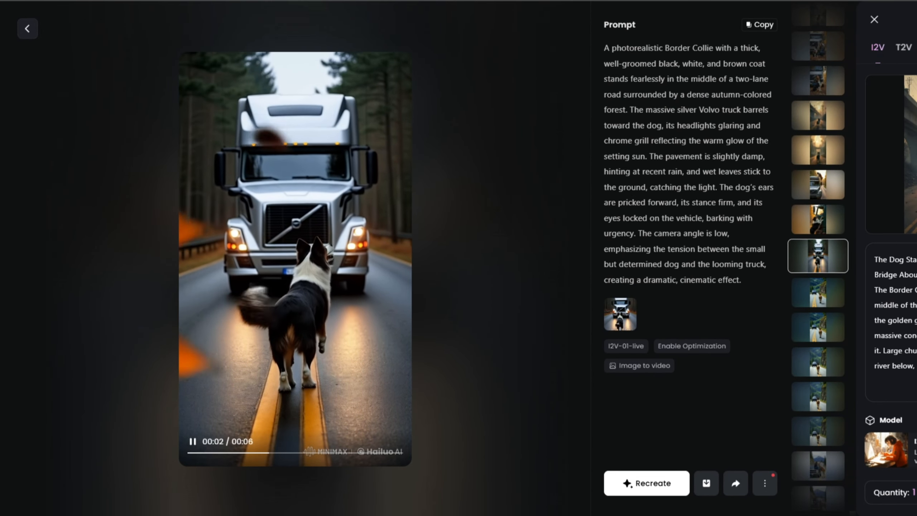
left_click(818, 219)
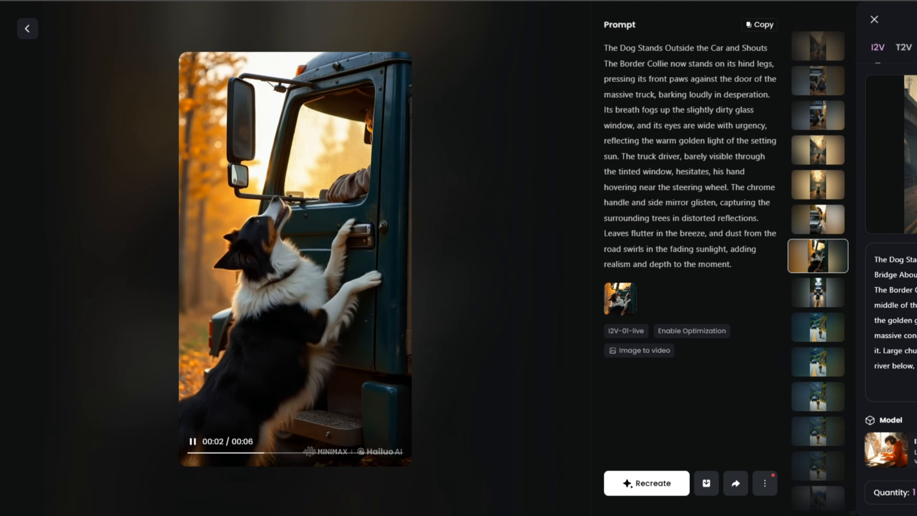
left_click(818, 219)
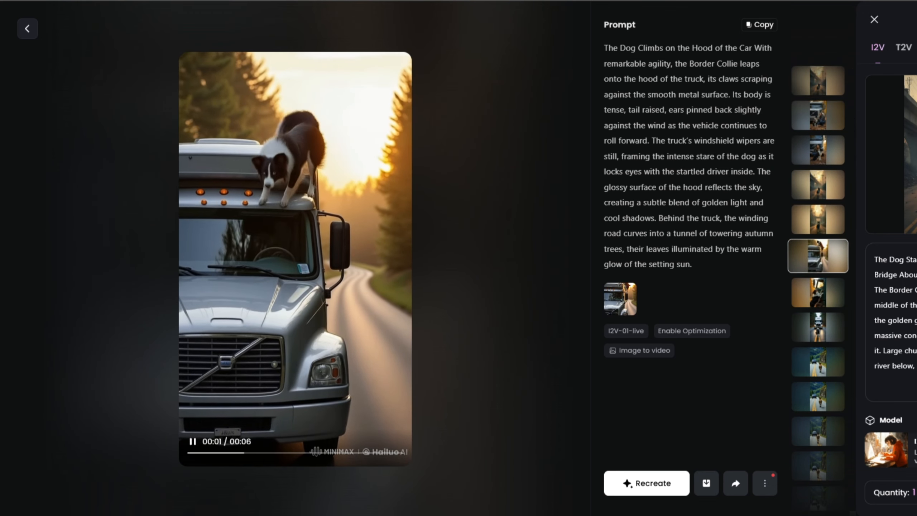
left_click(818, 219)
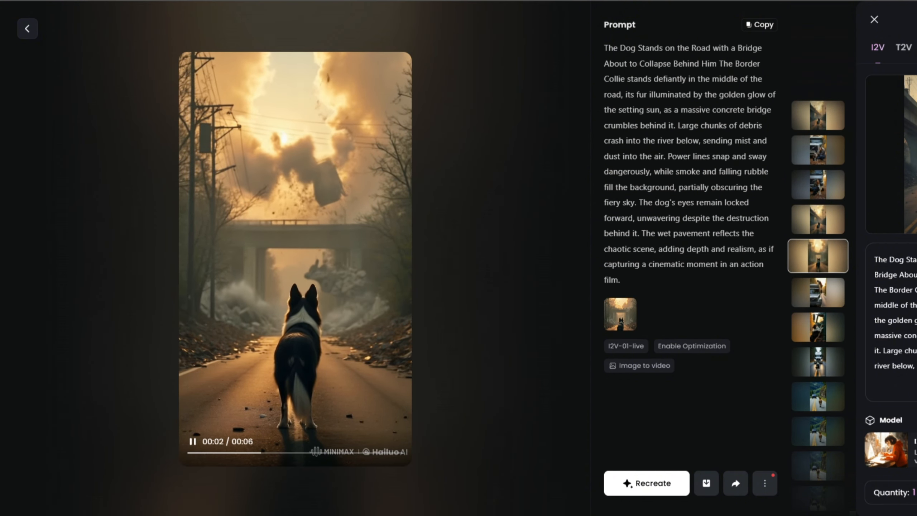
left_click(818, 219)
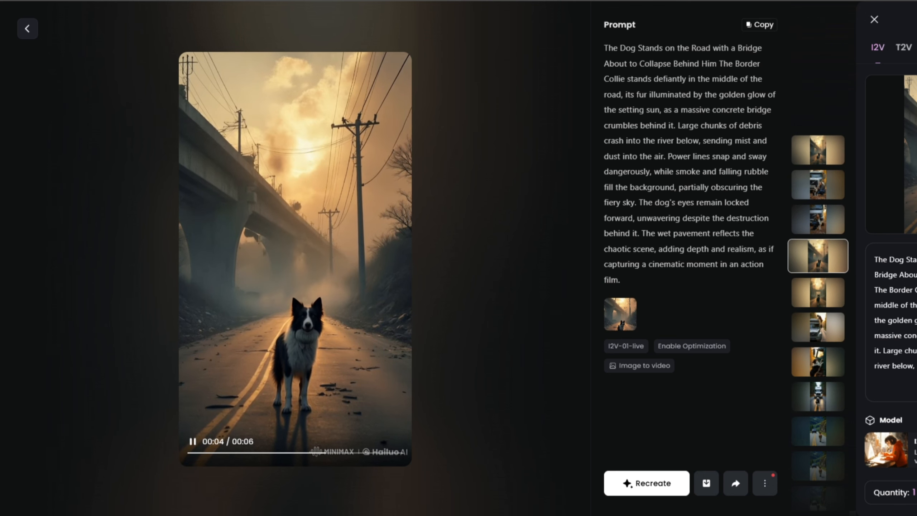
left_click(818, 220)
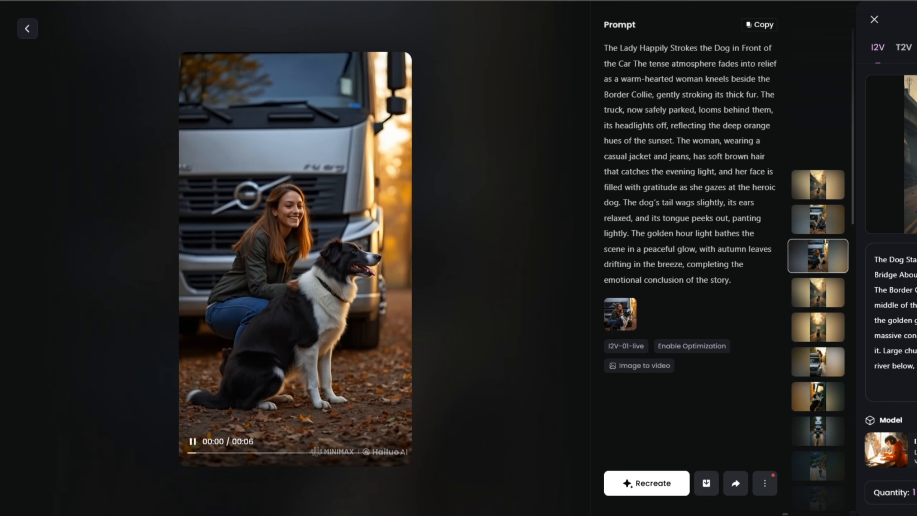
left_click(818, 219)
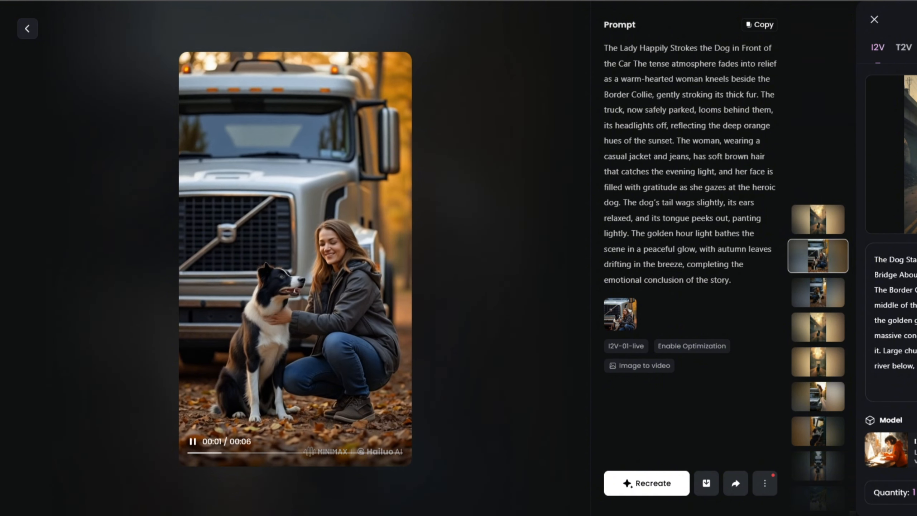
left_click(818, 220)
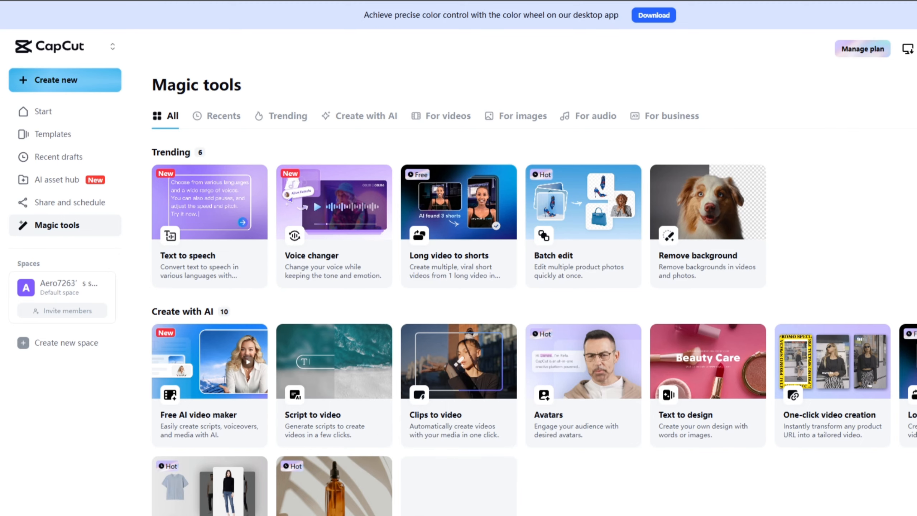
scroll(534, 321, "down", 6)
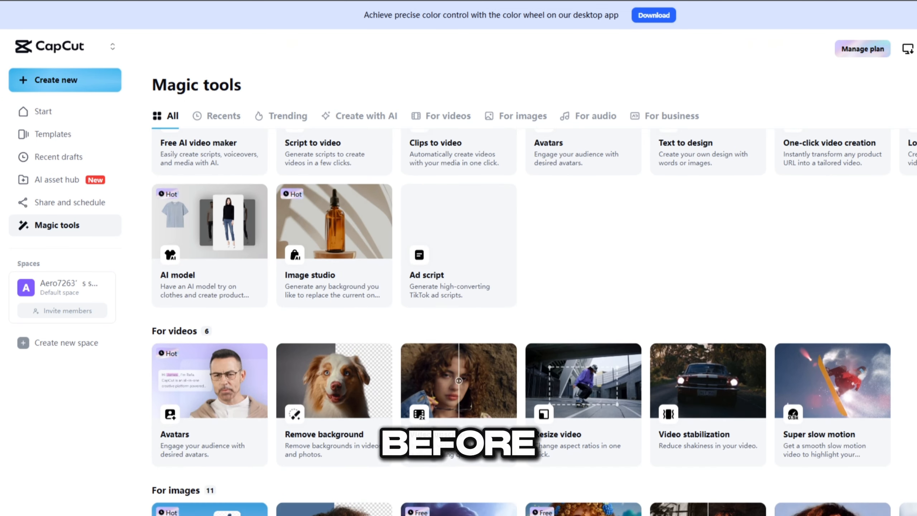
scroll(534, 322, "up", 1)
scroll(533, 321, "up", 5)
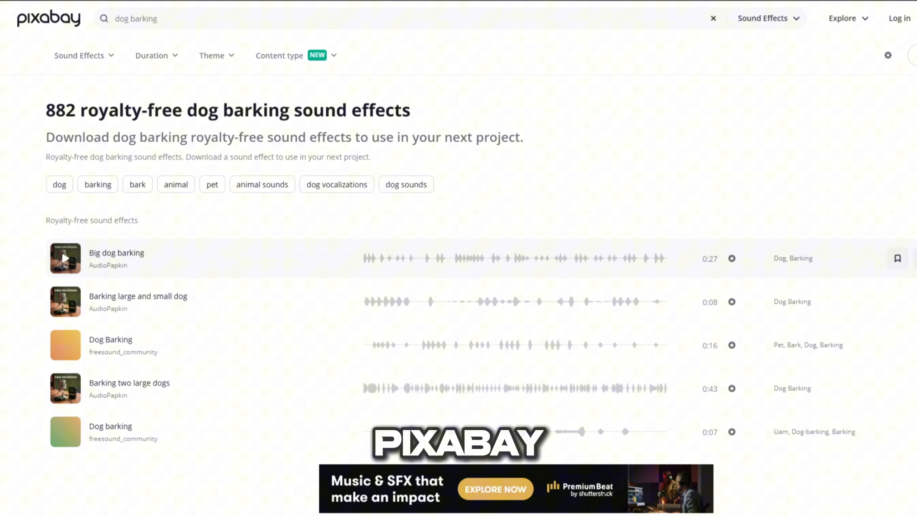
Play and download the "Big dog barking" sound effect from Pixabay, and dismiss the thank-you dialog.
left_click(65, 258)
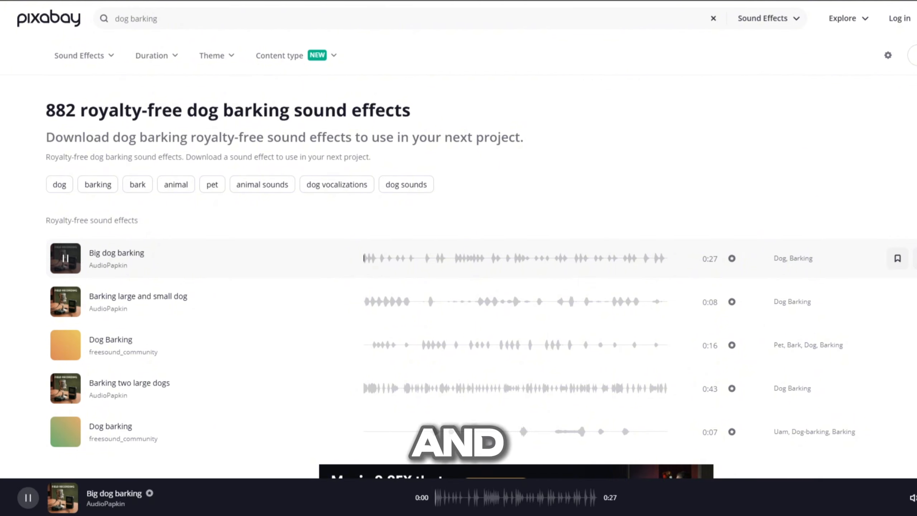
left_click(916, 258)
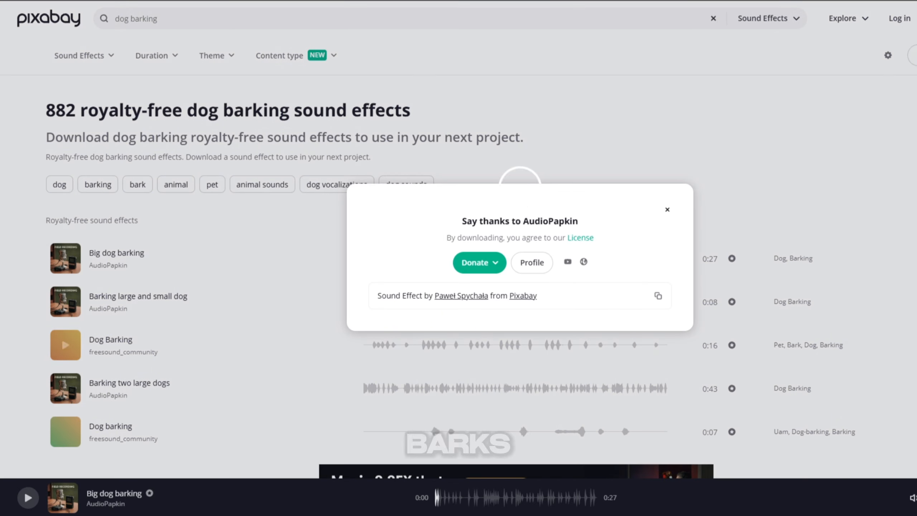
left_click(667, 210)
Play and download the "Barking large and small dog" sound effect, and preview the "Dog Barking" sound by freesound_community.
left_click(65, 301)
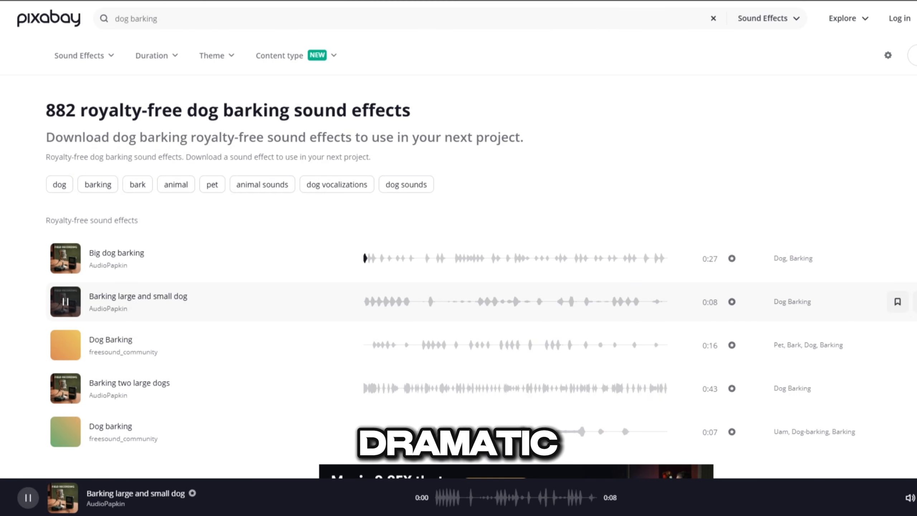
scroll(65, 252, "down", 3)
left_click(915, 280)
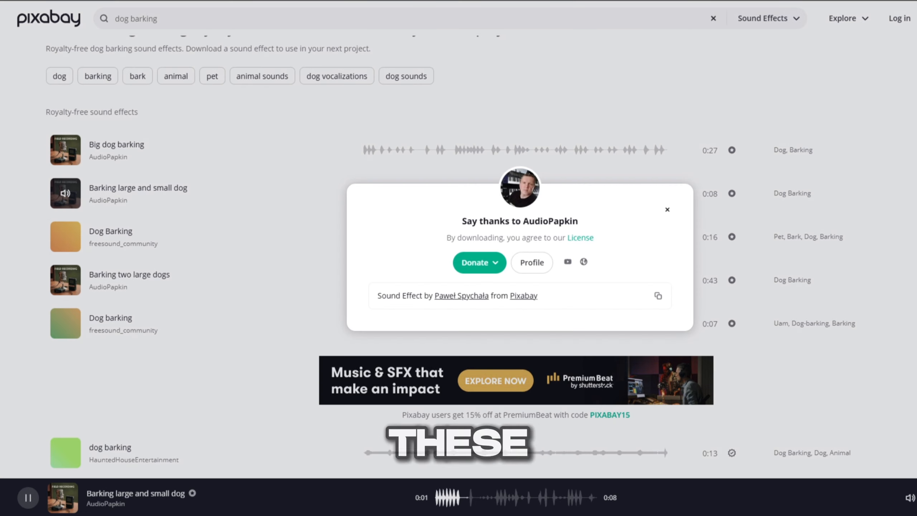
left_click(667, 209)
left_click(65, 237)
scroll(65, 237, "up", 1)
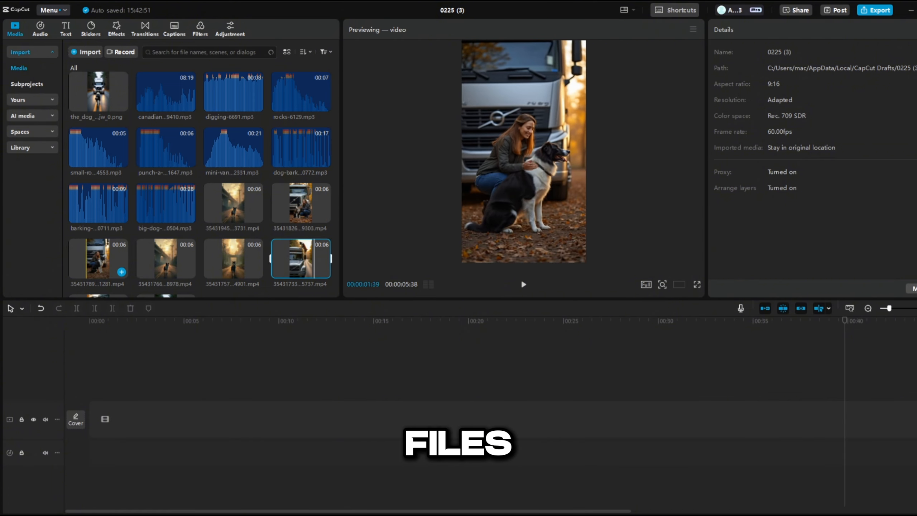
In the CapCut desktop editor, place the dog-facing-truck, truck-door and truck-hood clips one after another on the timeline.
scroll(166, 260, "down", 1)
left_click(189, 275)
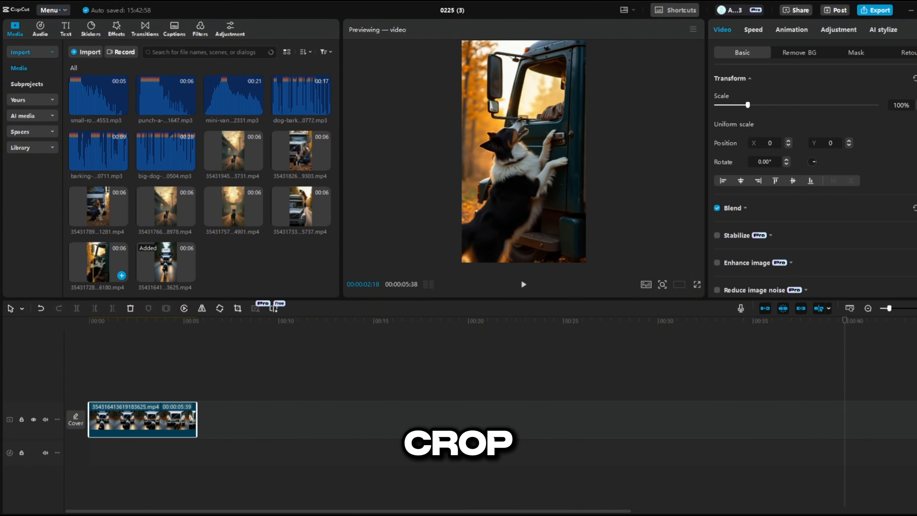
left_click(249, 262)
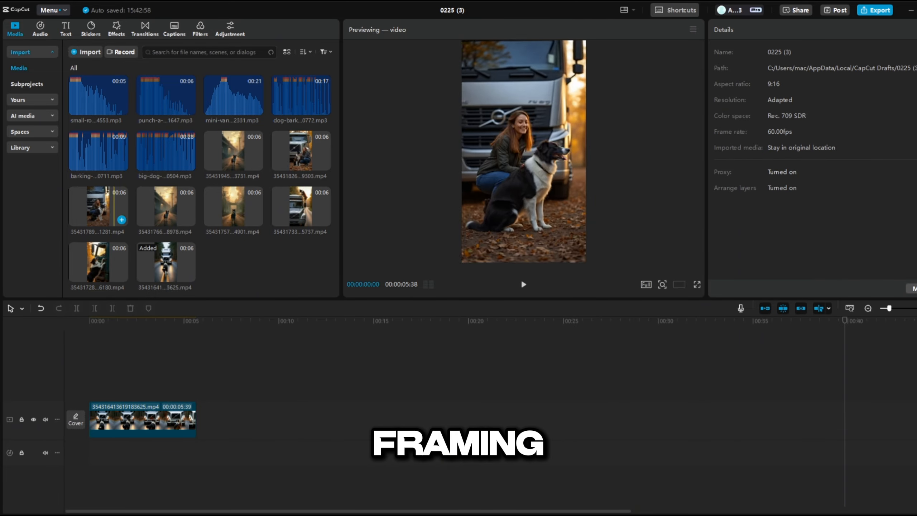
left_click(122, 275)
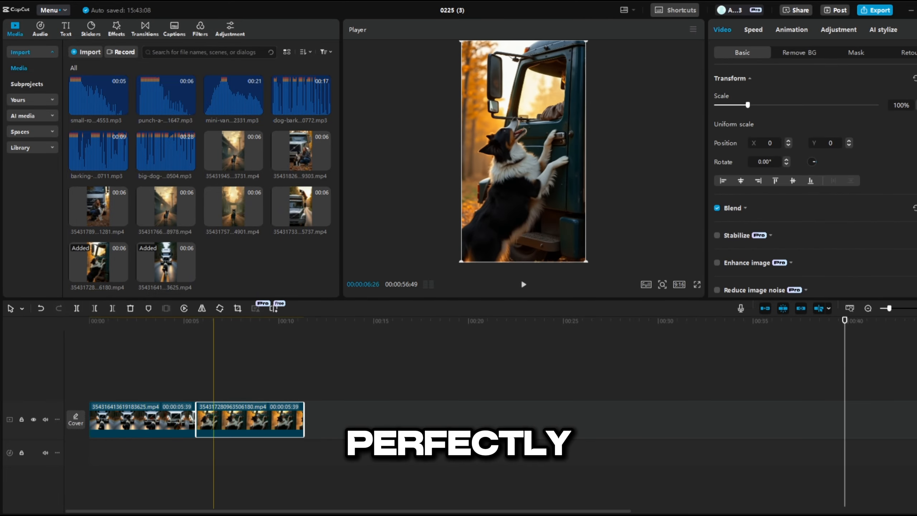
left_click_drag(301, 206, 361, 419)
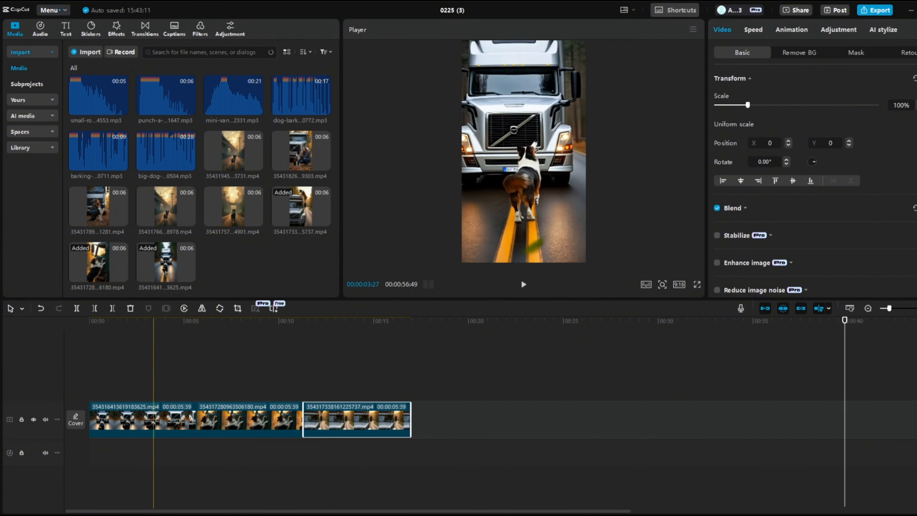
Append the two bridge clips and then the two woman-with-dog clips to the end of the video track.
left_click(241, 207)
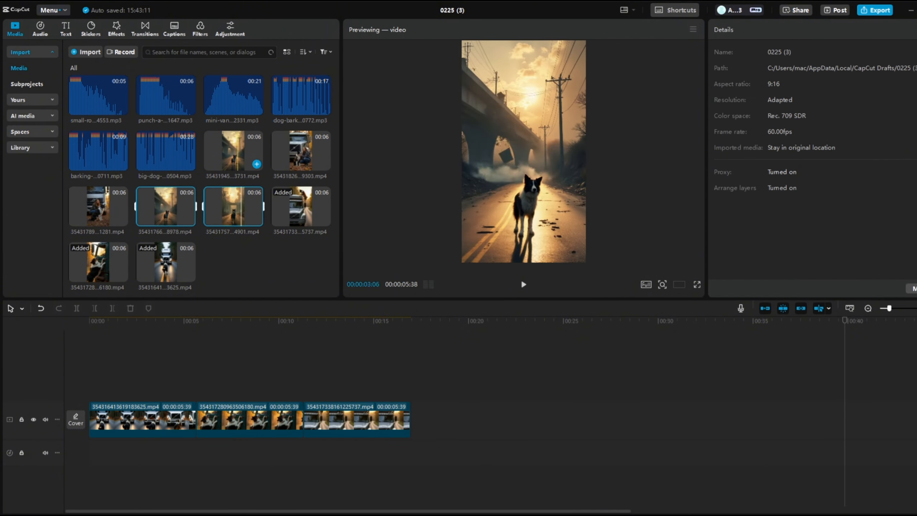
left_click(189, 206)
left_click(245, 154, "ctrl")
left_click_drag(245, 154, 506, 421)
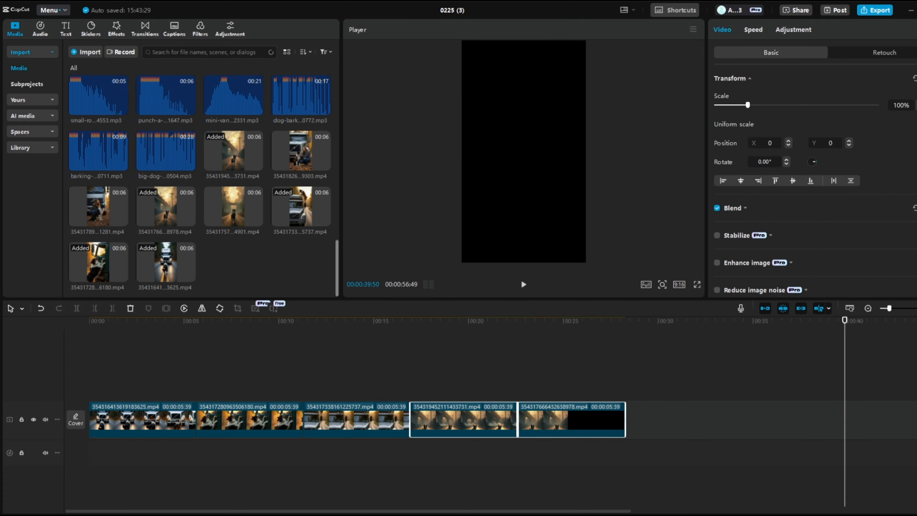
left_click(110, 206)
left_click(302, 152, "ctrl")
left_click_drag(301, 152, 731, 433)
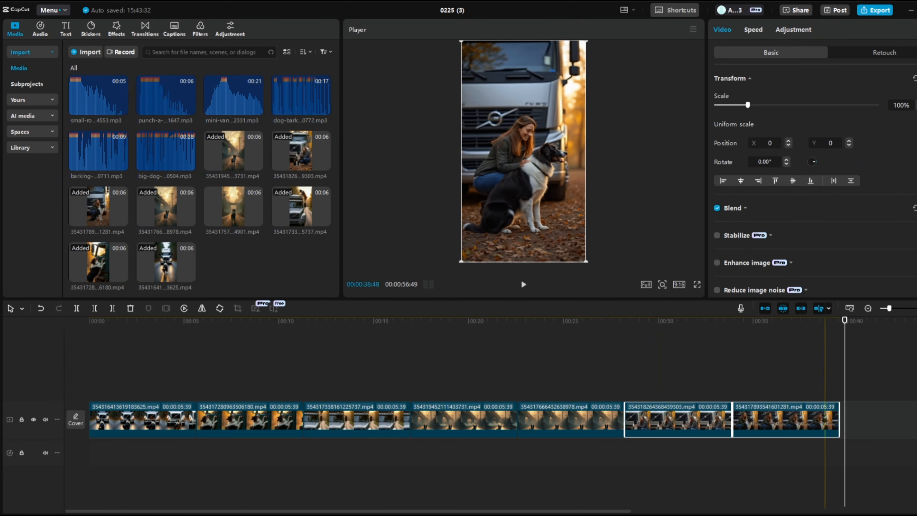
Set the speed of the first clip, the dog facing the truck, to 2.0x and preview the result.
left_click(91, 364)
key("space")
key("space")
left_click(143, 421)
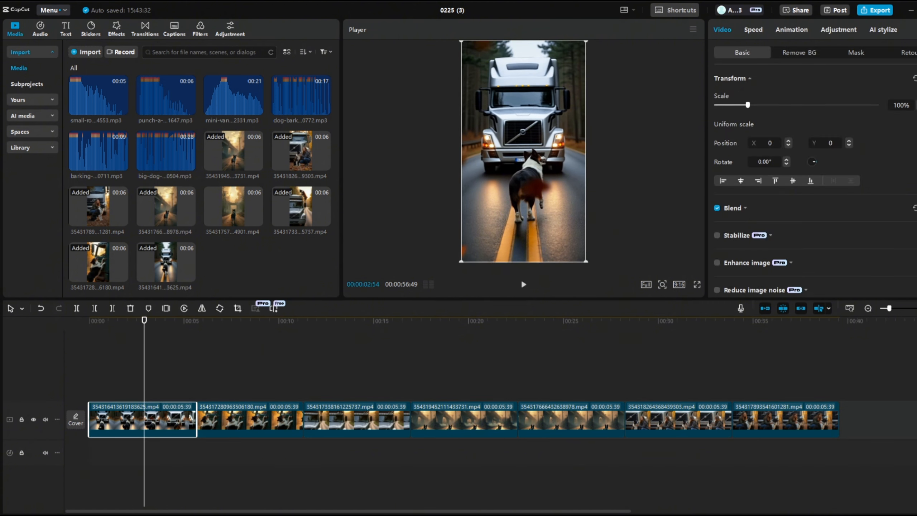
left_click(749, 30)
left_click_drag(750, 91, 786, 91)
left_click(90, 365)
key("space")
left_click(143, 421)
left_click(750, 30)
left_click(90, 365)
key("space")
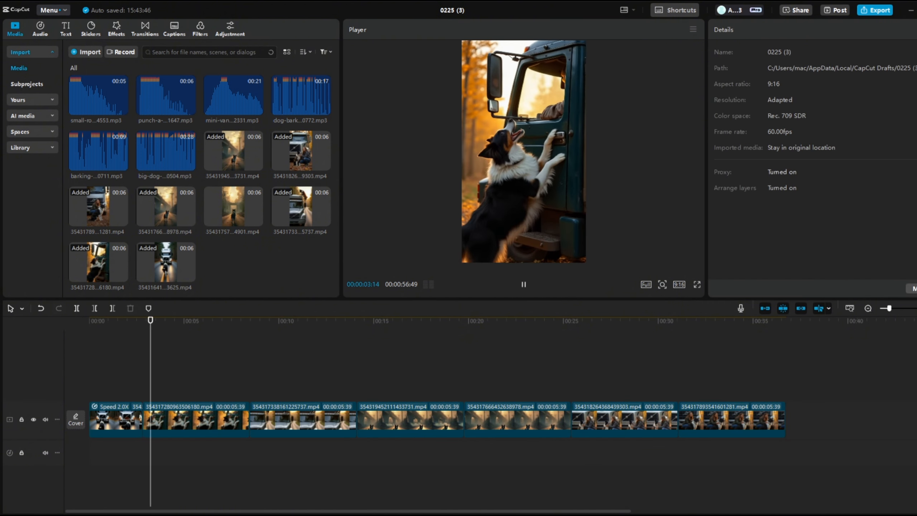
key("space")
Set the speed of both the truck-door clip and the truck-hood clip to 1.7x.
left_click(198, 421)
left_click(750, 30)
left_click_drag(749, 91, 776, 91)
left_click(148, 364)
left_click(253, 421)
left_click(750, 30)
left_click(211, 365)
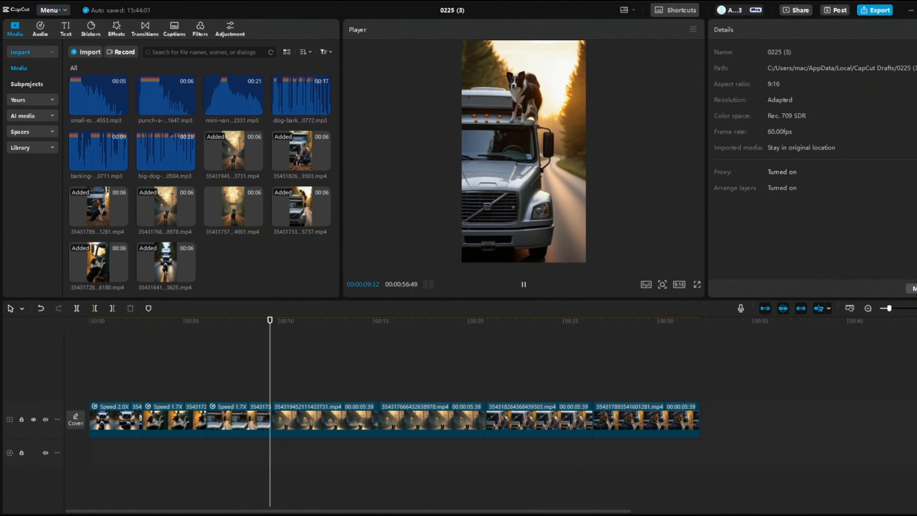
Set the speed of the first bridge clip to 1.6x and play it back.
left_click(314, 421)
left_click(750, 30)
left_click_drag(750, 91, 771, 91)
left_click(273, 365)
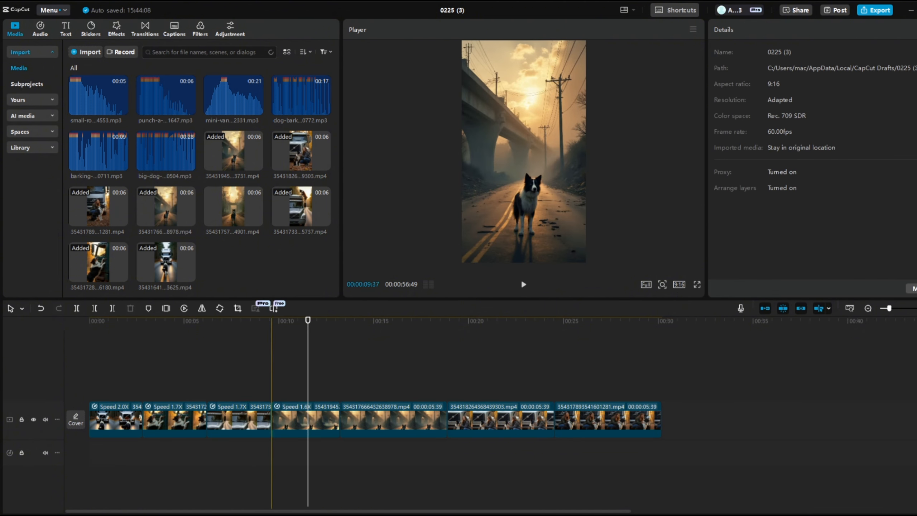
key("space")
Set the speed of the last three clips together to 1.5x and review the final clips.
left_click(394, 421)
left_click_drag(682, 479, 424, 417)
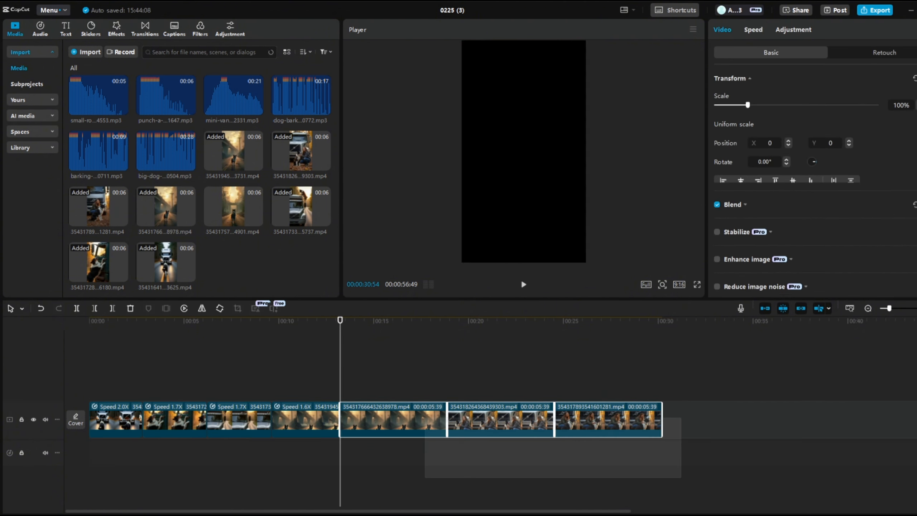
left_click(753, 30)
left_click_drag(770, 93, 770, 92)
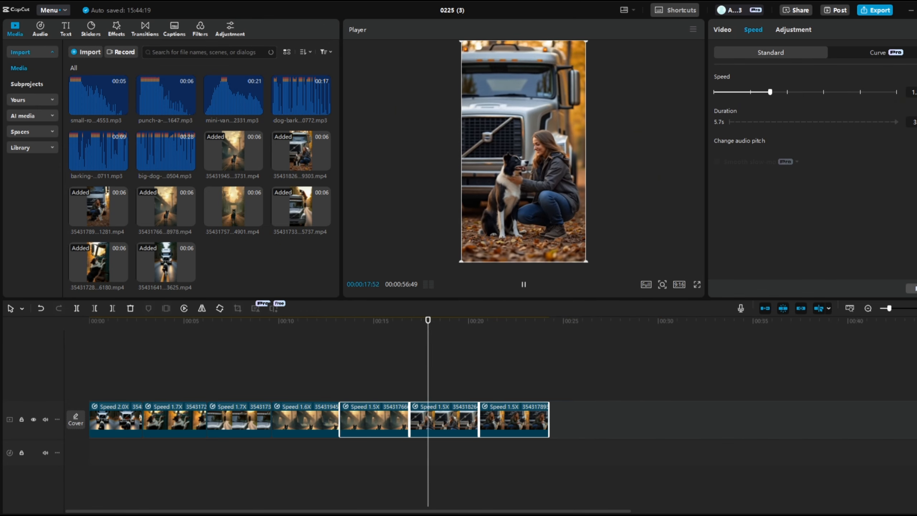
left_click(524, 369)
left_click(513, 420)
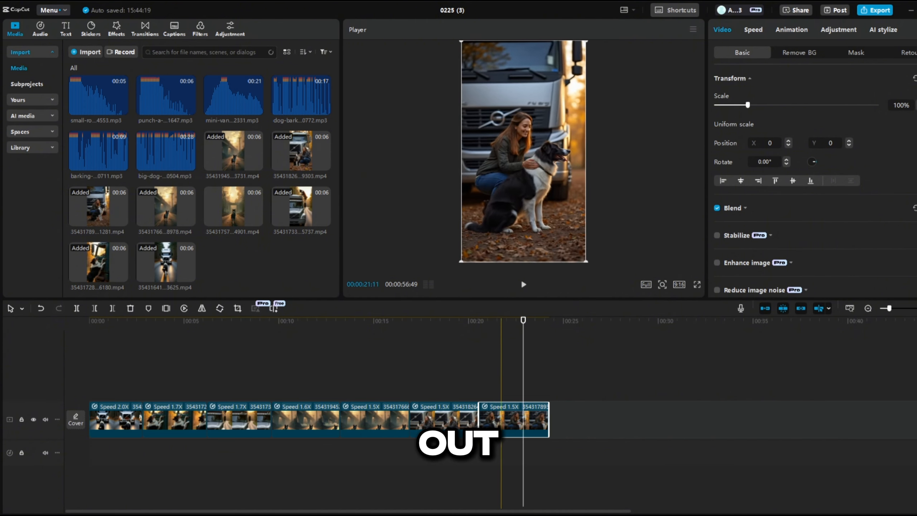
Add canadian-forest-ambiance-19410.mp3 from the start of the timeline and raise its volume to 20.0 dB.
left_click(90, 368)
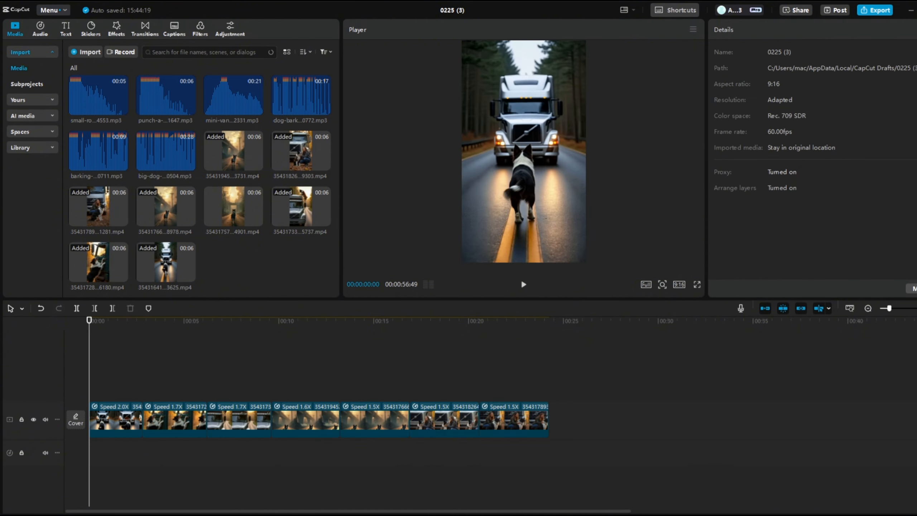
scroll(317, 168, "up", 3)
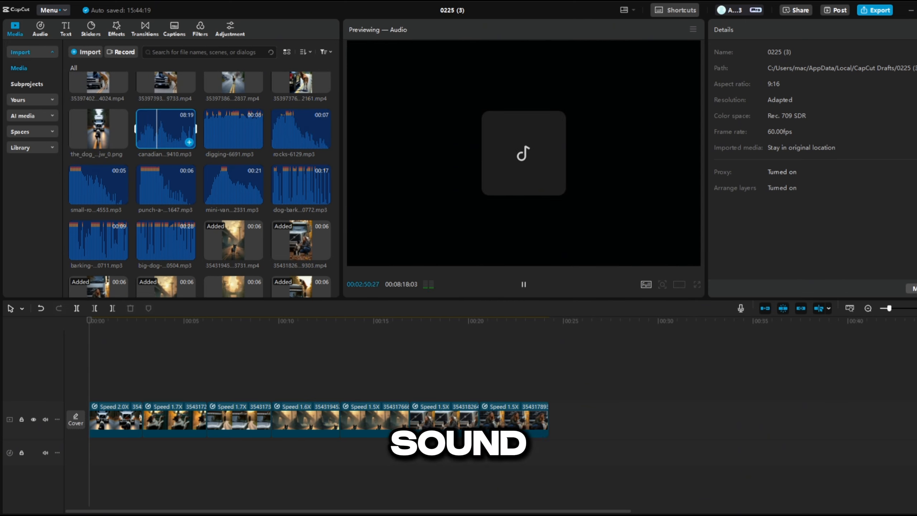
left_click(189, 142)
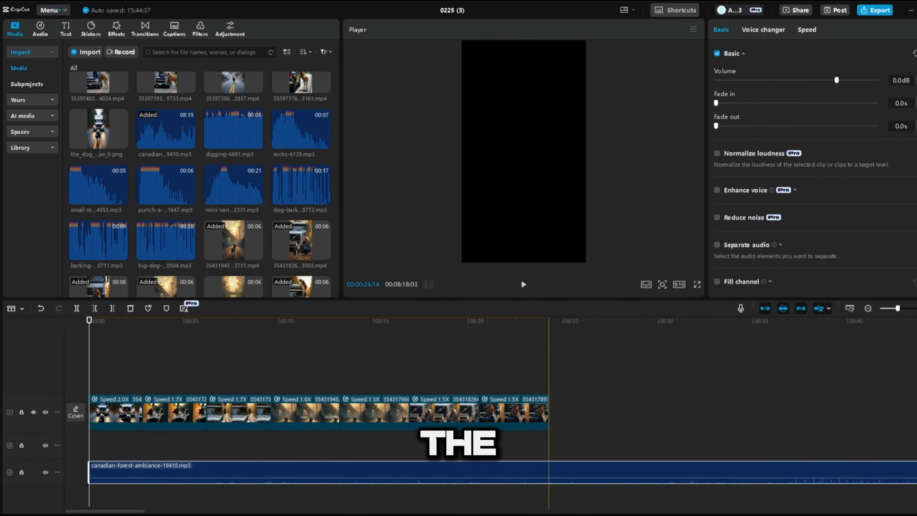
left_click_drag(521, 477, 521, 474)
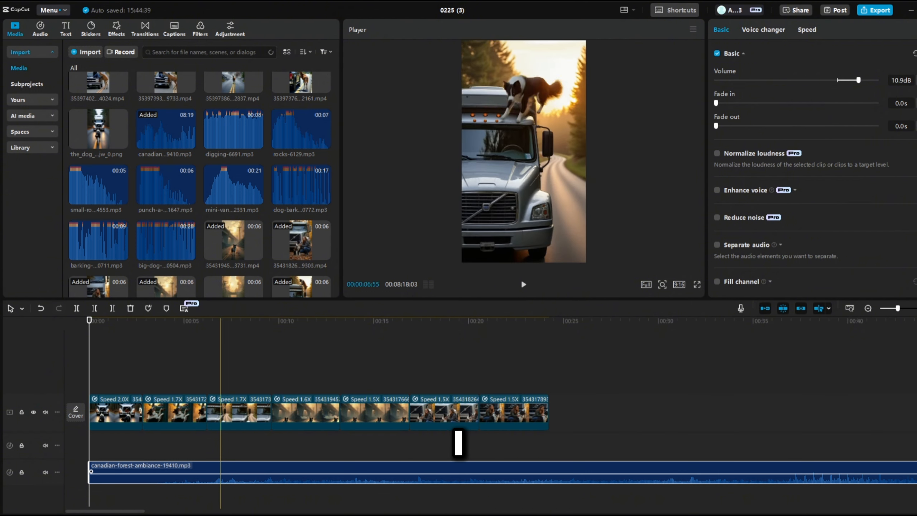
left_click_drag(220, 474, 221, 469)
Split the forest ambience at the end of the video and delete the excess part.
key("space")
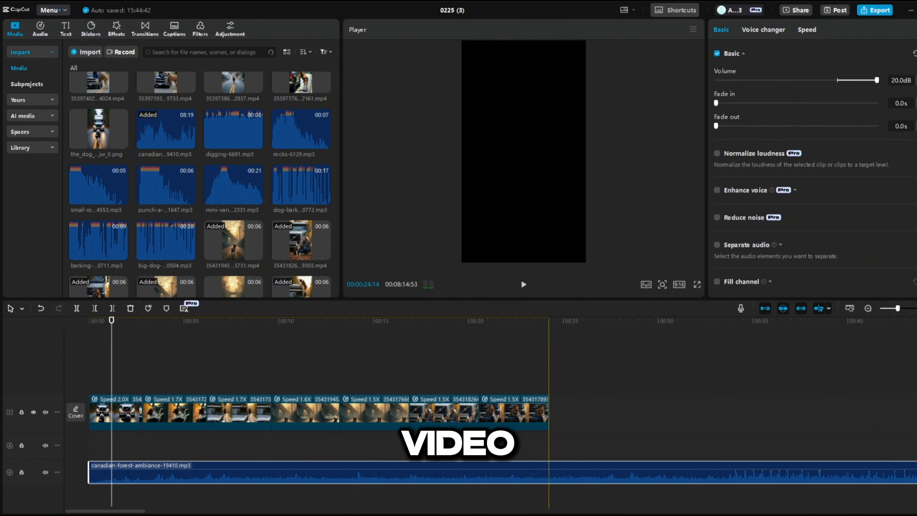
key("ctrl+b")
key("Delete")
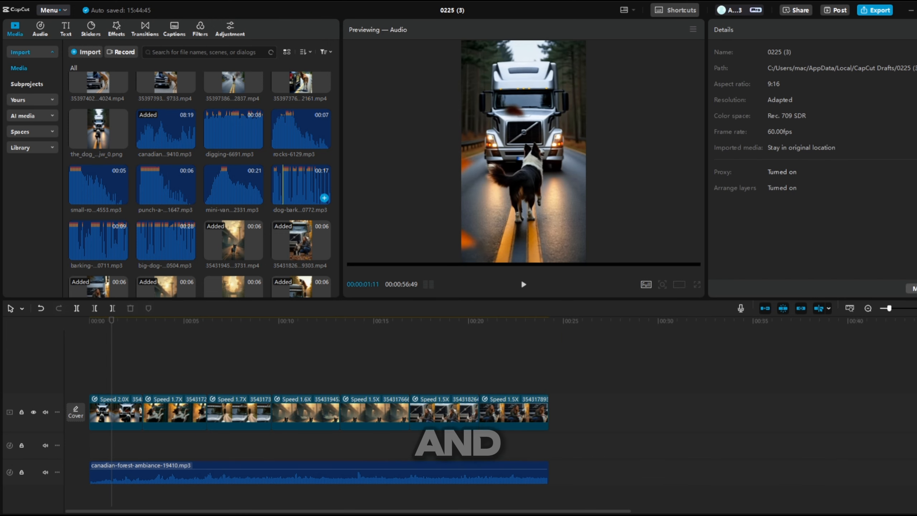
Place dog-barking-70772.mp3 at the start of the upper audio track and trim its beginning to match the first clip.
key("space")
left_click(283, 185)
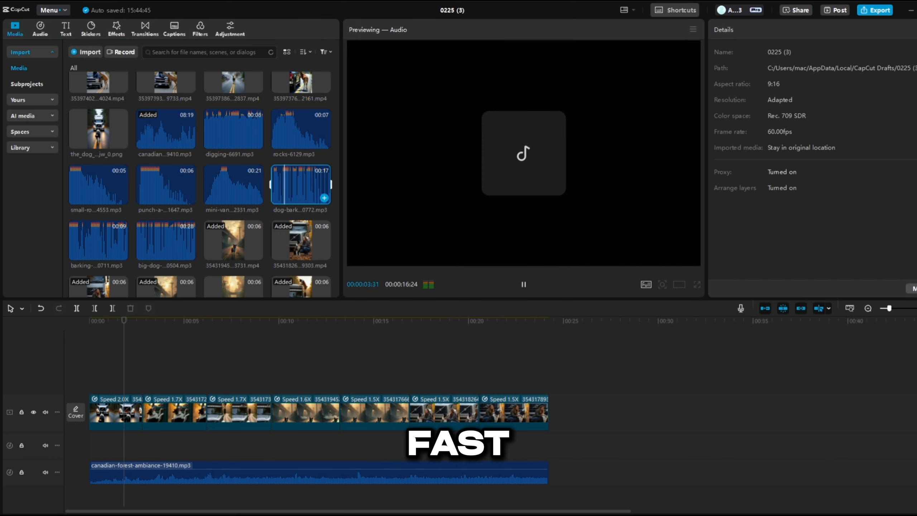
left_click_drag(284, 185, 87, 446)
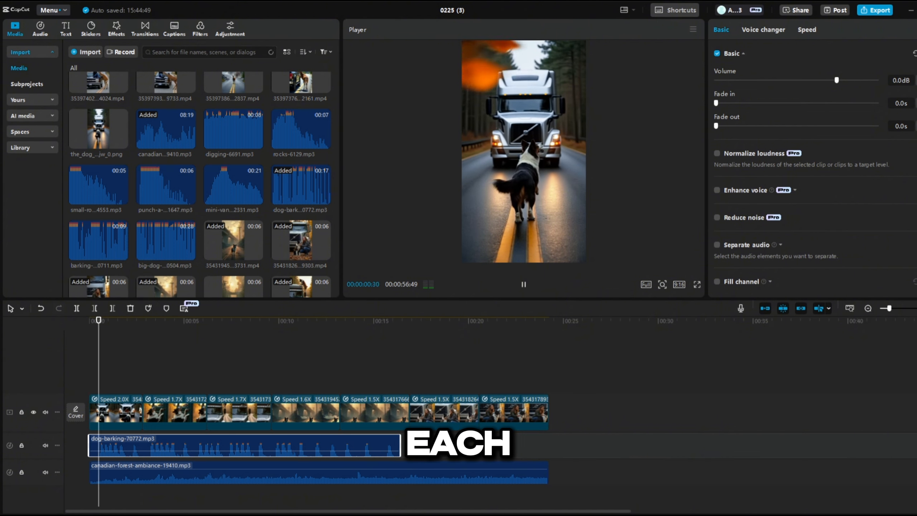
key("space")
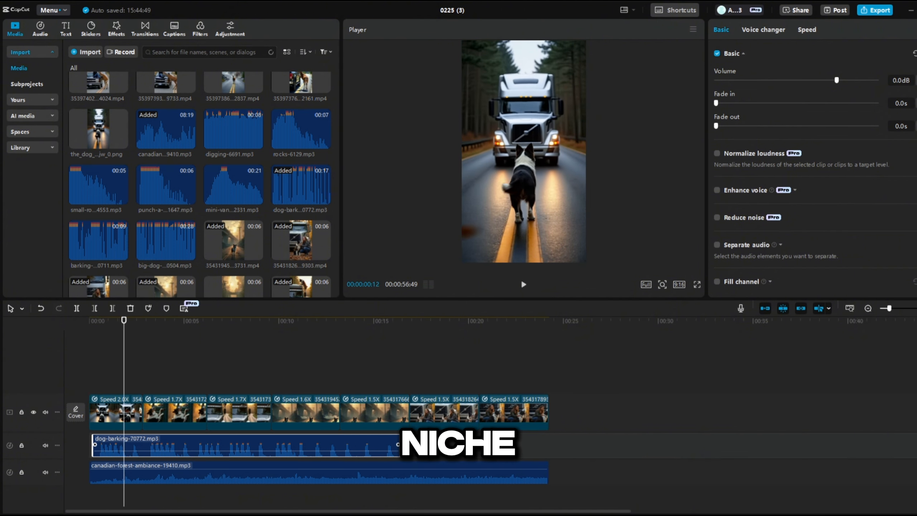
left_click_drag(118, 446, 103, 447)
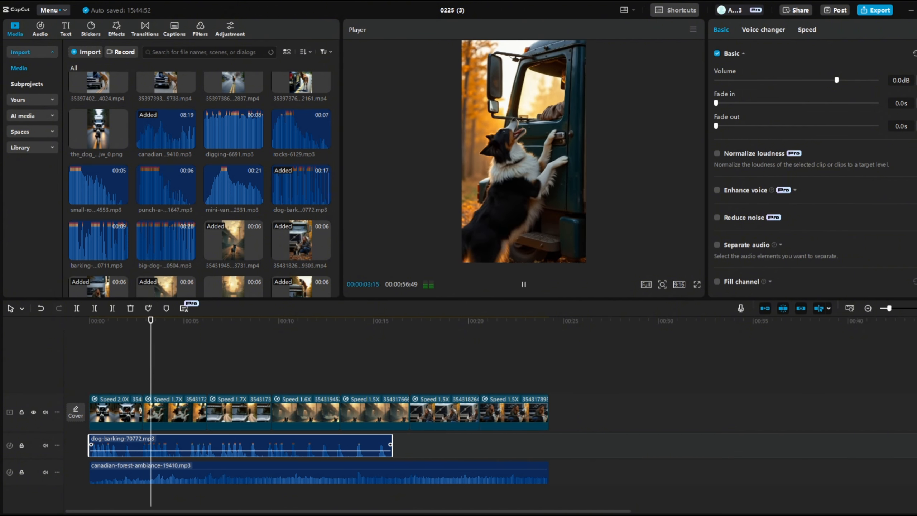
Split the barking sound near the end of the first clip, shift its second part under the truck-door clip, and preview it.
key("space")
key("ctrl+b")
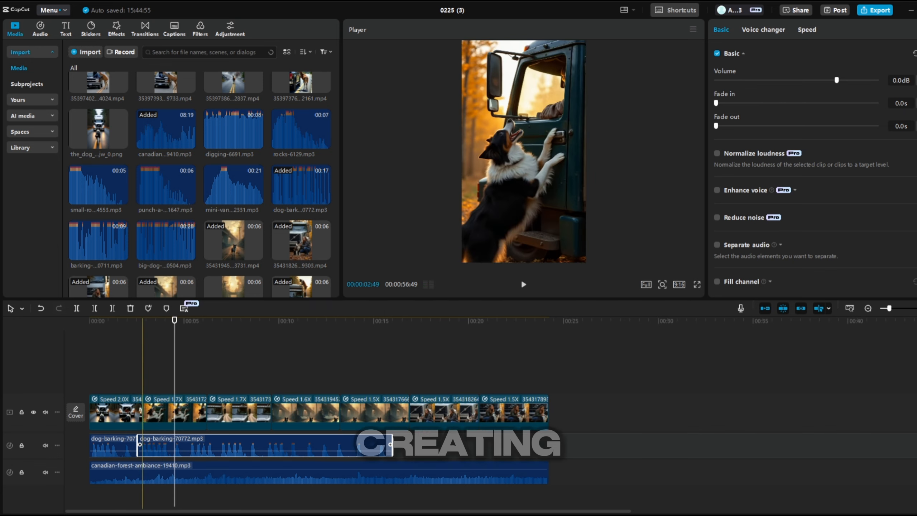
left_click_drag(143, 446, 156, 446)
key("space")
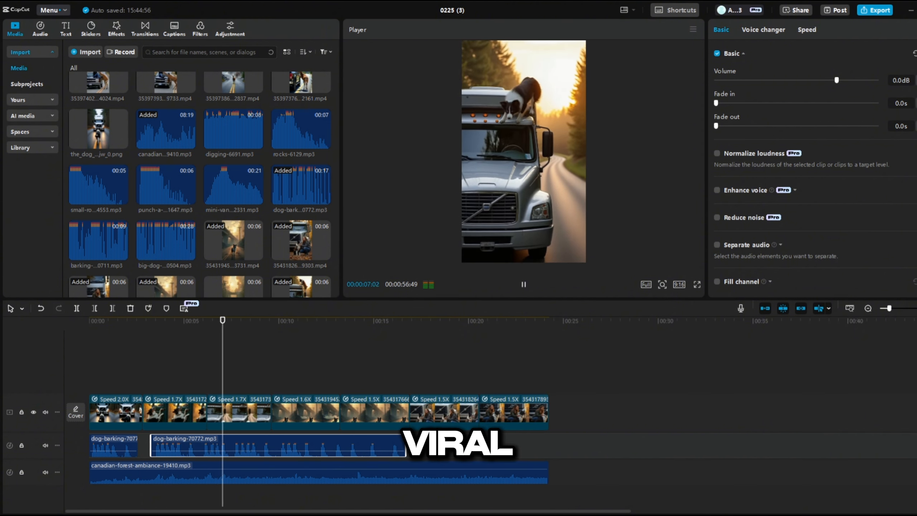
key("space")
Limit the forest ambience to the last two clips and delete the piece extending past the video's end.
left_click(142, 474)
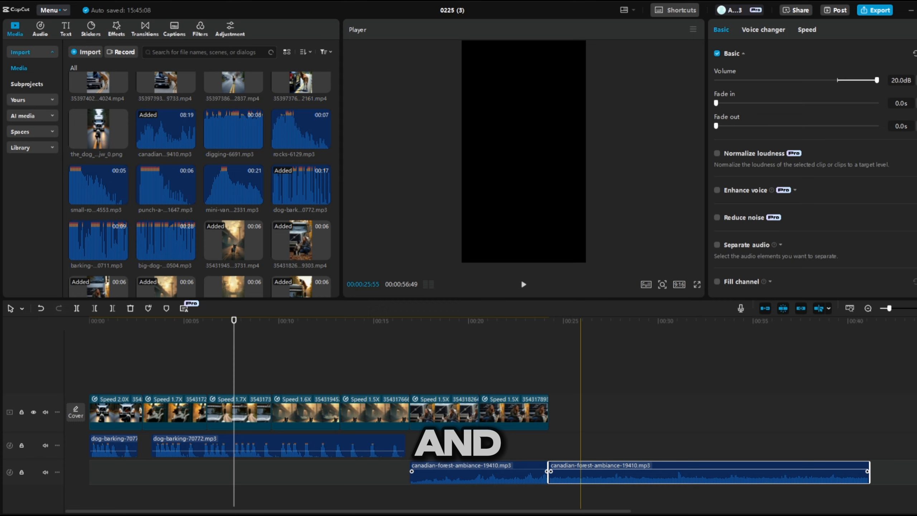
key("Delete")
key("space")
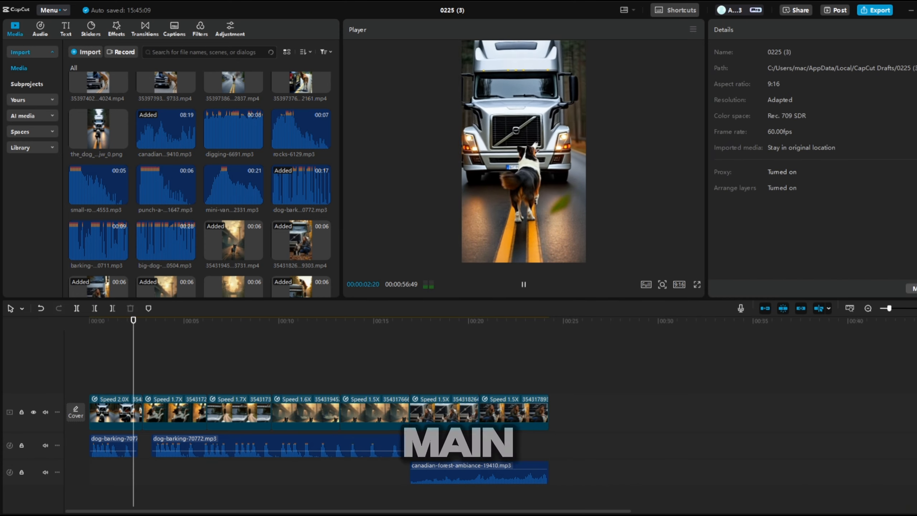
Audition the unused sound effects and place mini-van-drive-by-72331.mp3 at the timeline's start on a new audio track.
left_click(215, 130)
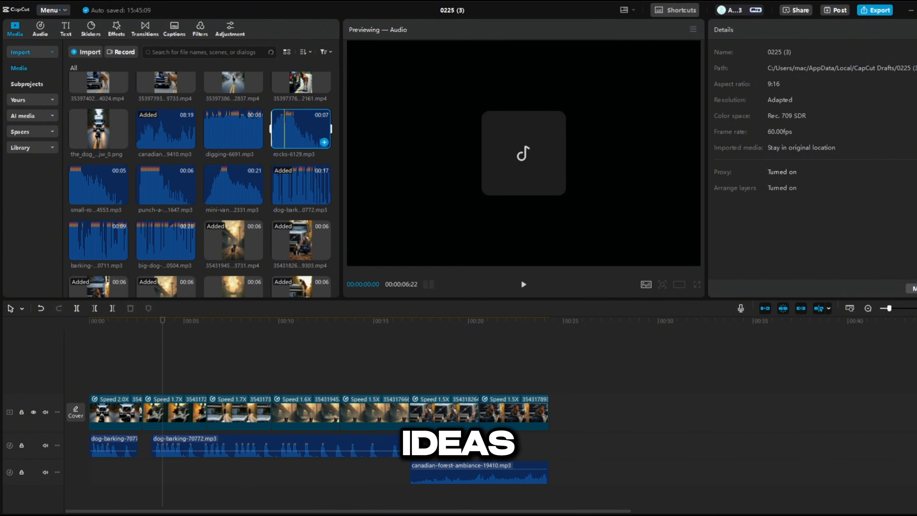
left_click(98, 184)
left_click(98, 240)
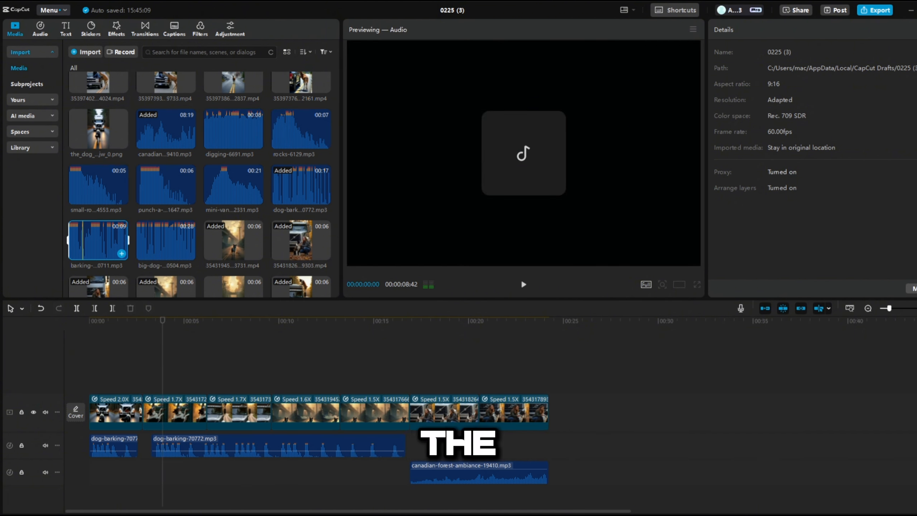
left_click(165, 185)
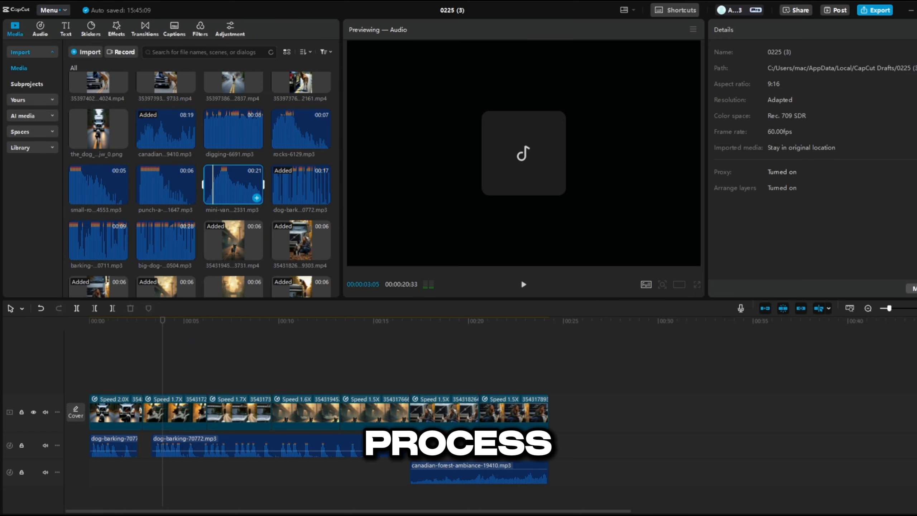
left_click_drag(217, 186, 100, 483)
left_click(91, 321)
key("space")
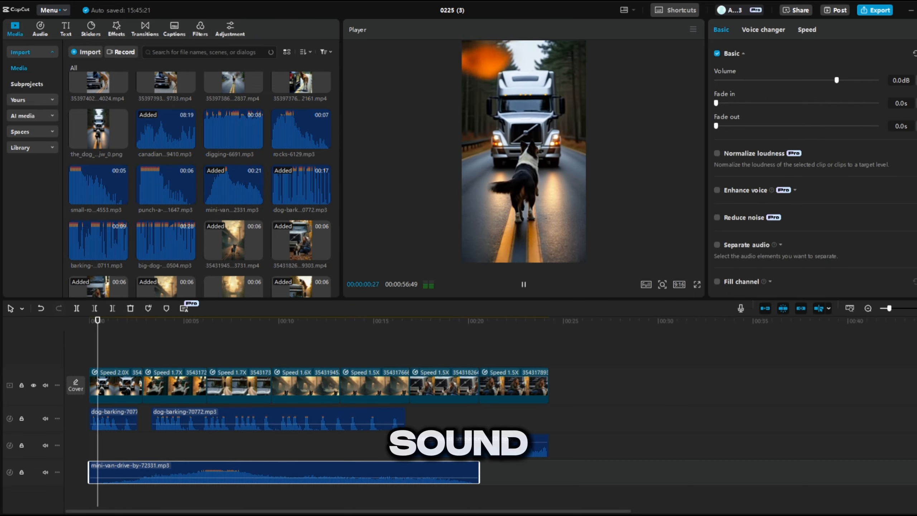
Trim the quiet beginning of the van drive-by sound, align it with the timeline's start, and play it back.
key("space")
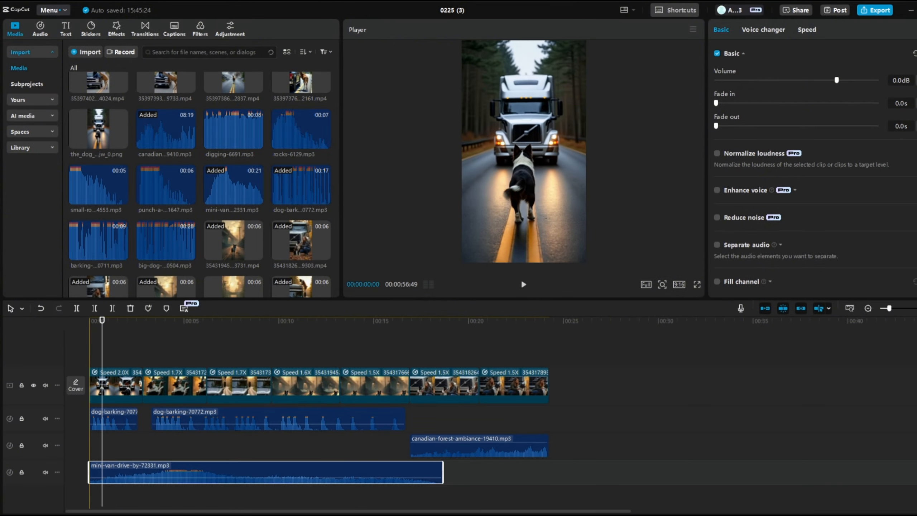
left_click_drag(101, 473, 105, 472)
left_click_drag(122, 473, 106, 473)
left_click(90, 321)
key("space")
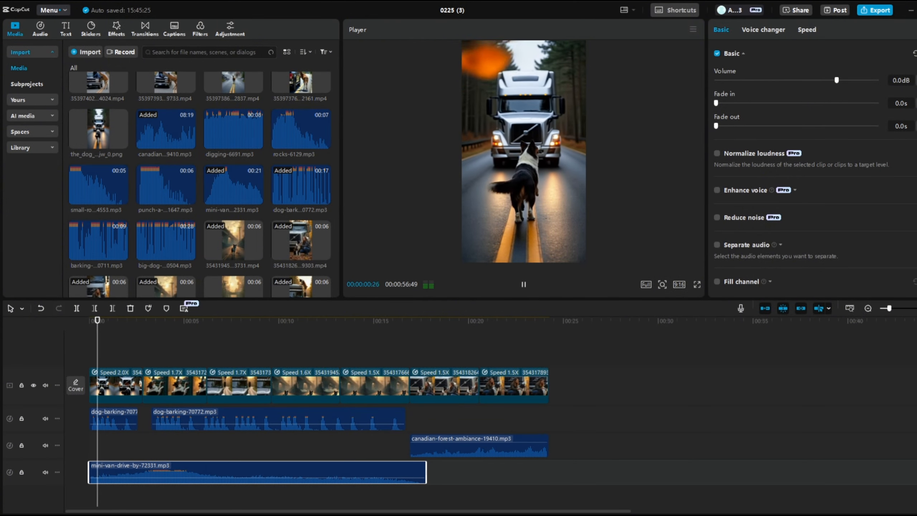
key("space")
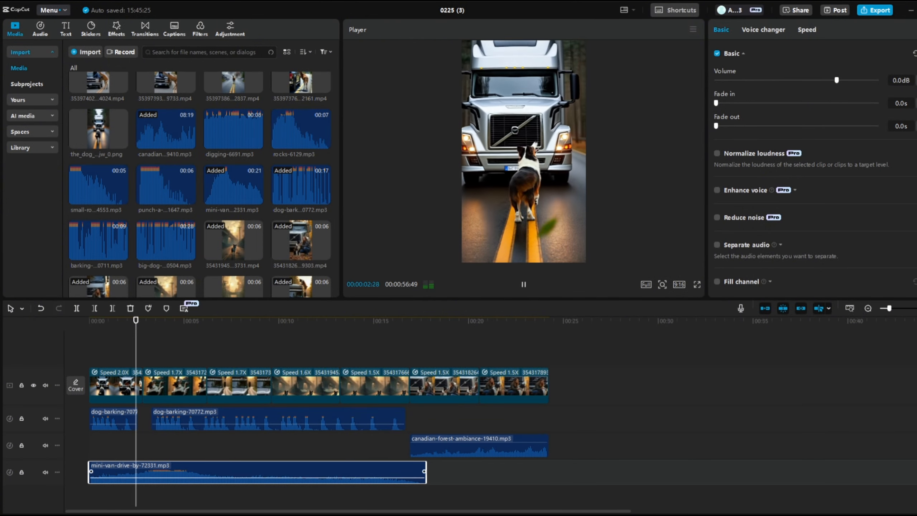
Trim more off the van sound's beginning and move it onto the forest ambience's track at the start.
left_click_drag(89, 472, 90, 452)
key("space")
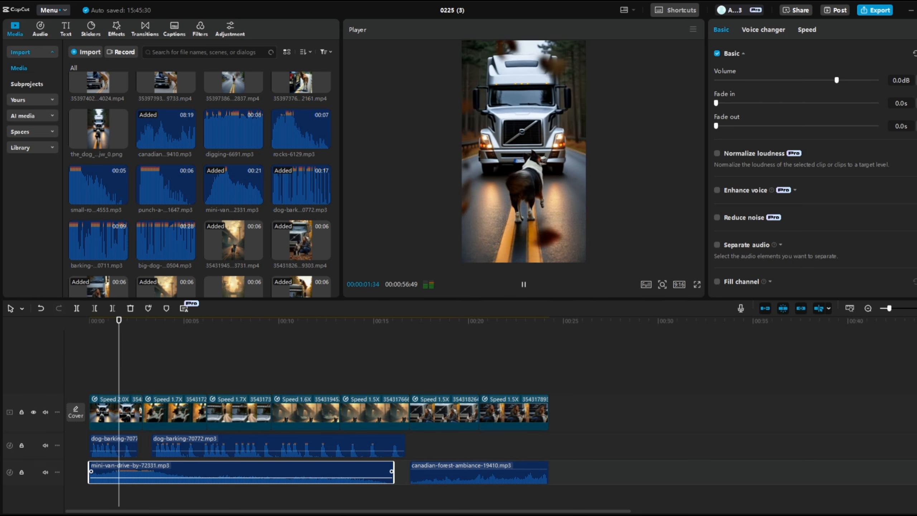
key("space")
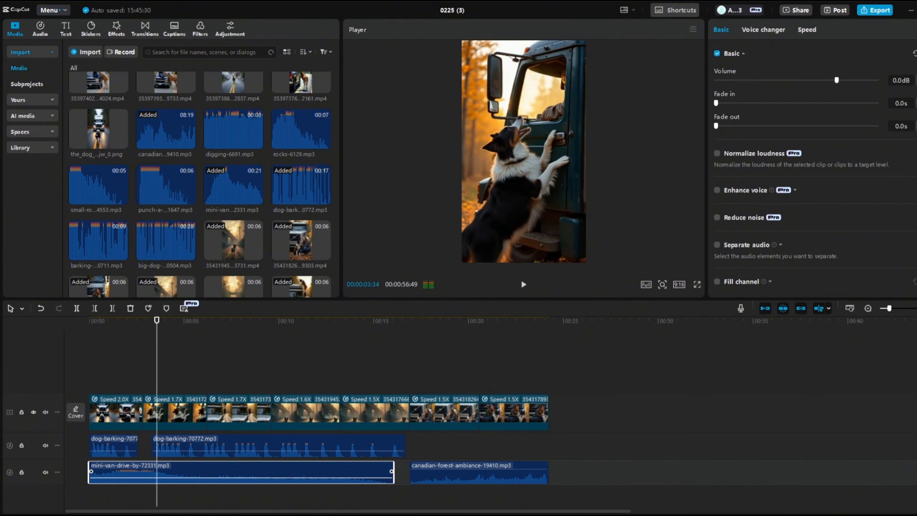
Split the van sound at the end of the first clip, delete the remainder, and preview the transition.
key("ctrl+b")
key("Delete")
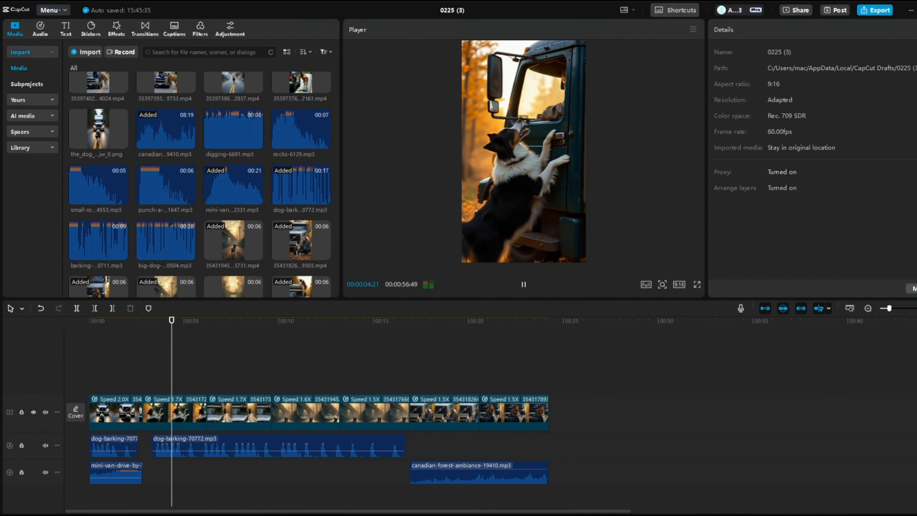
key("space")
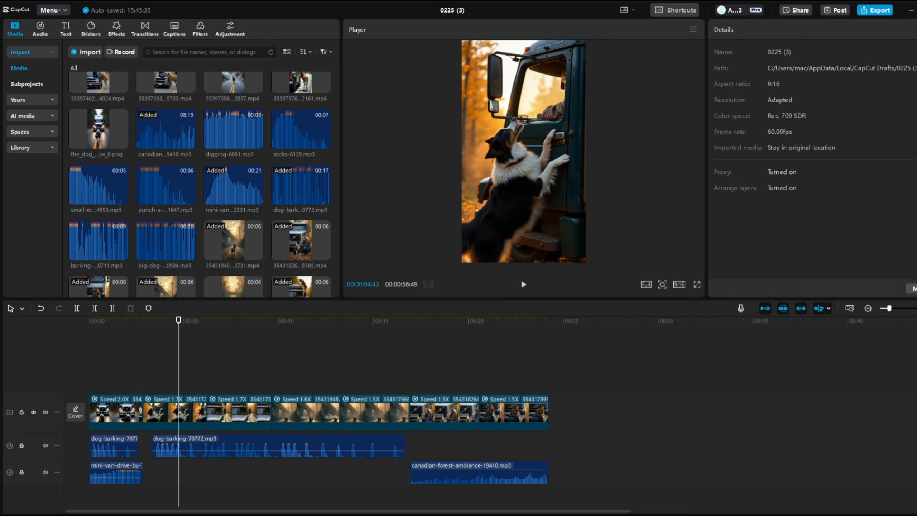
Audition the library's gunshot and urban-legend sound effects listed for "van".
left_click(41, 29)
left_click(200, 105)
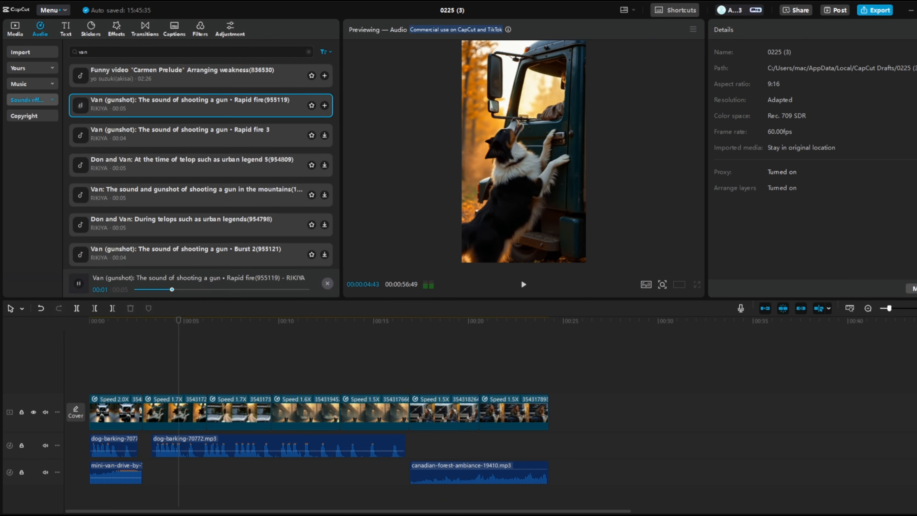
left_click(200, 135)
left_click(200, 166)
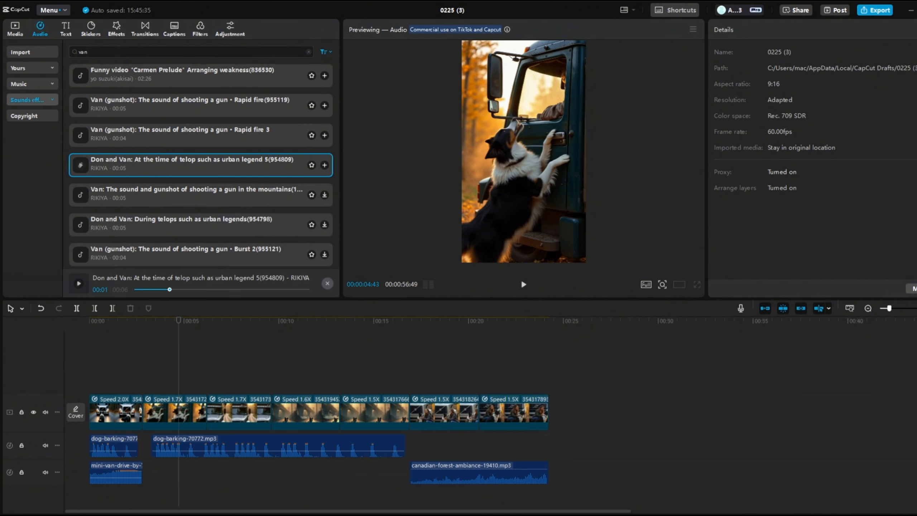
Search the sound effects for "car van" and audition the door-closing, engine, diesel, tire squeal and Habitual Car sounds.
left_click(81, 52)
left_click(201, 135)
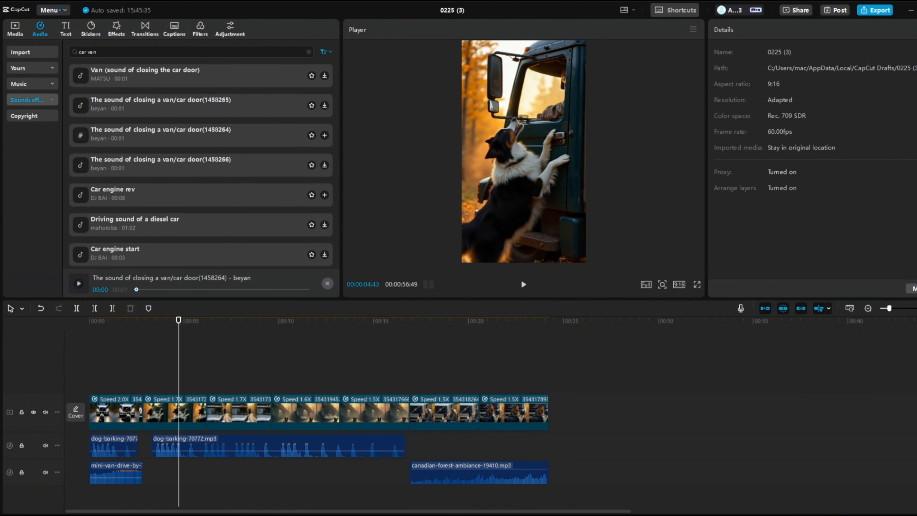
left_click(325, 76)
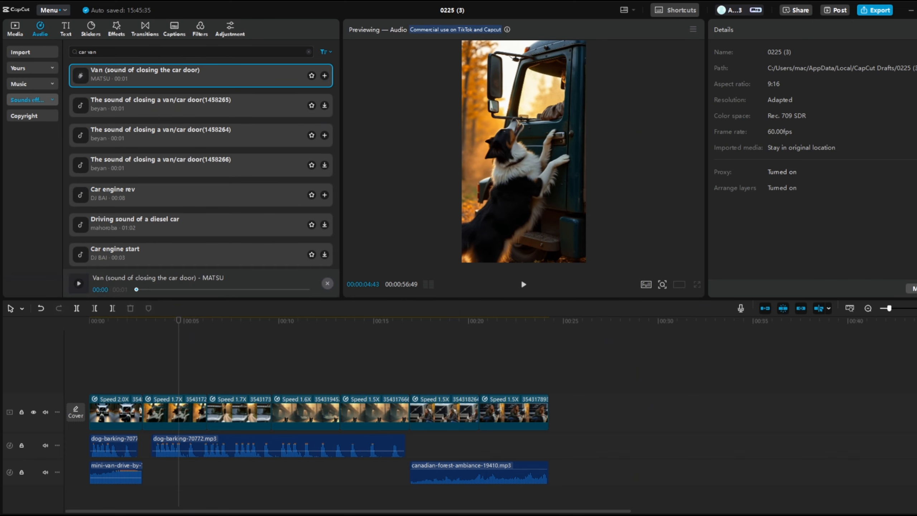
left_click(325, 255)
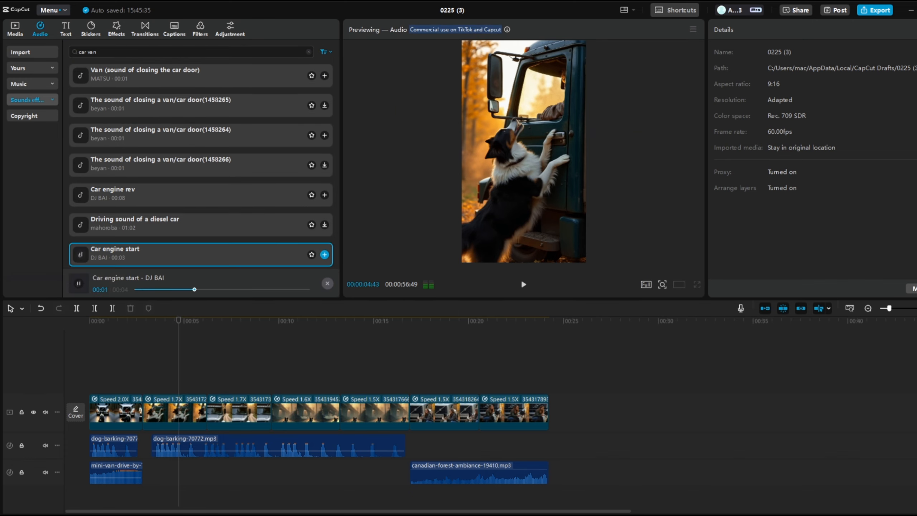
left_click(200, 225)
scroll(200, 225, "down", 1)
left_click(200, 239)
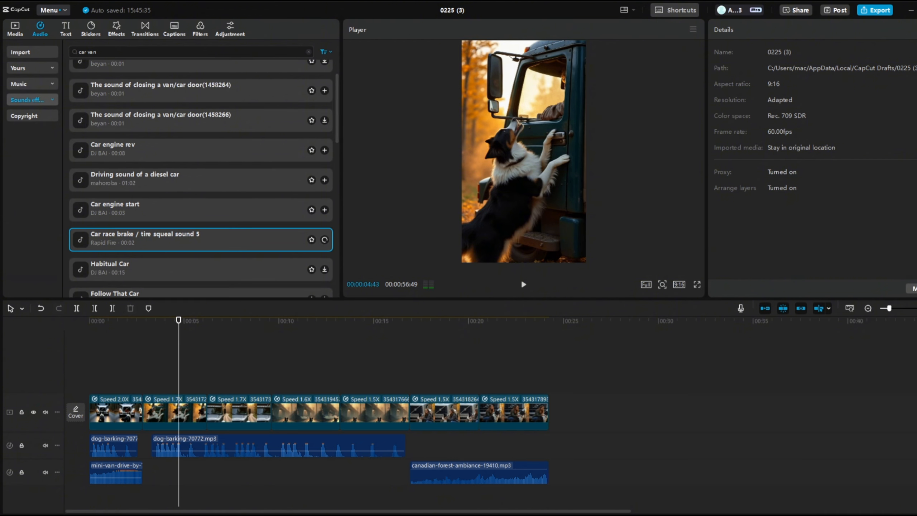
scroll(200, 240, "down", 1)
left_click(200, 224)
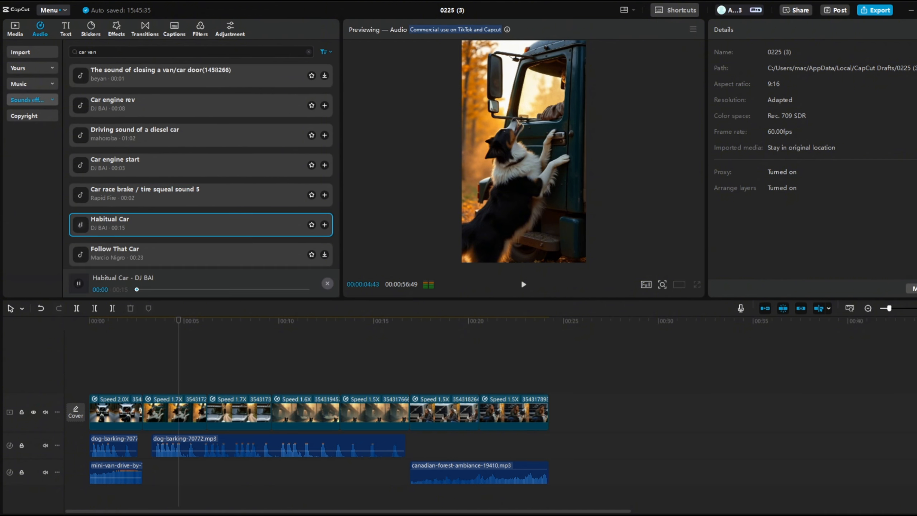
Place Car race brake / tire squeal sound 5 at the timeline's start on a new audio track and play it back.
left_click(216, 196)
left_click_drag(217, 195, 145, 500)
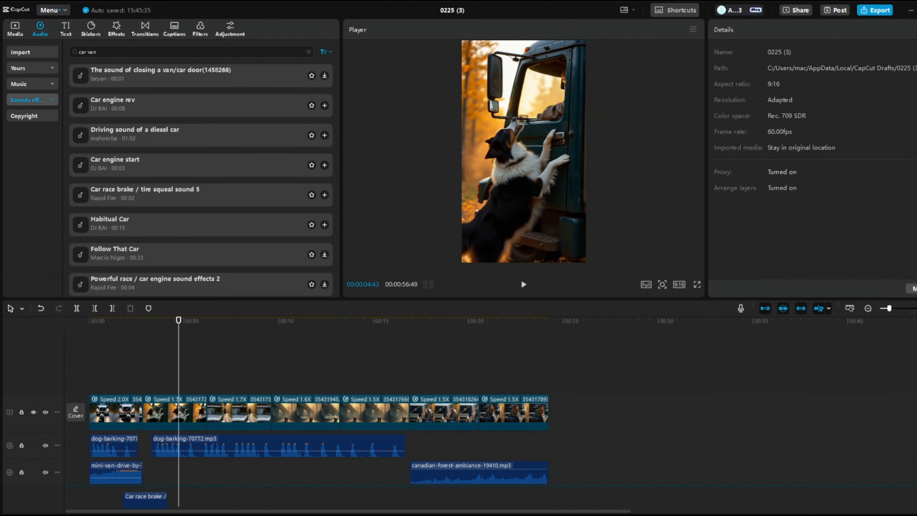
left_click_drag(88, 498, 89, 499)
key("space")
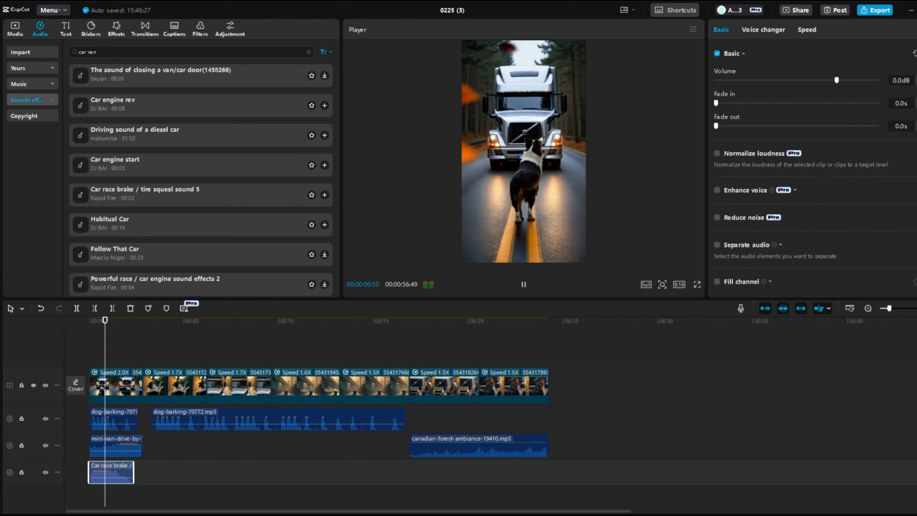
Extend the van drive-by sound to the end of the third clip and play it back.
left_click(139, 448)
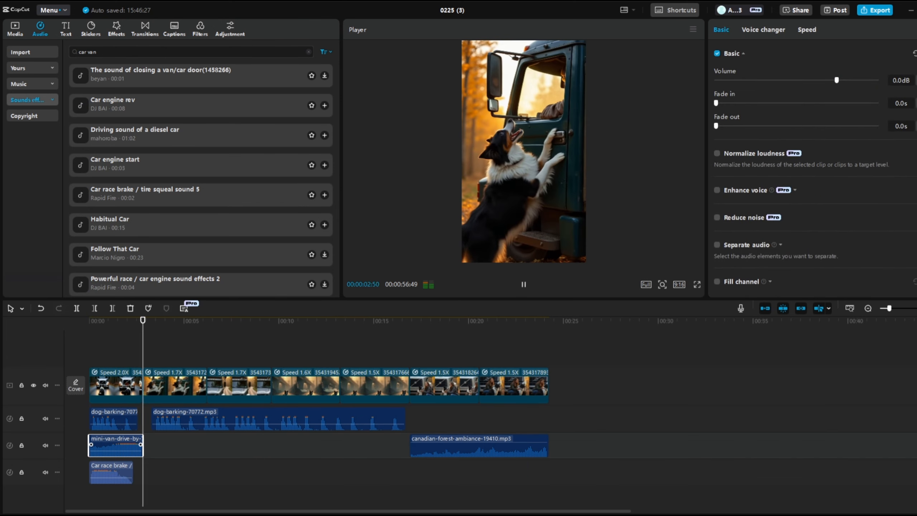
left_click_drag(140, 446, 284, 446)
key("space")
key("space")
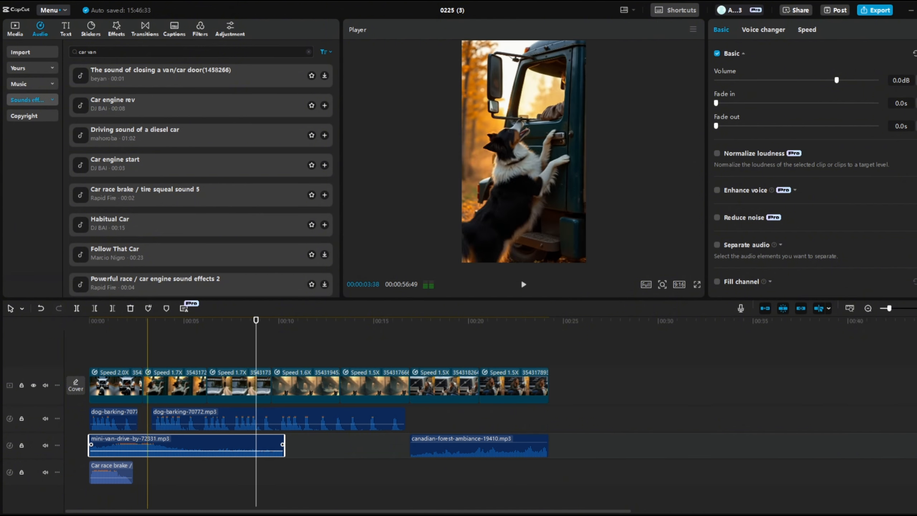
key("space")
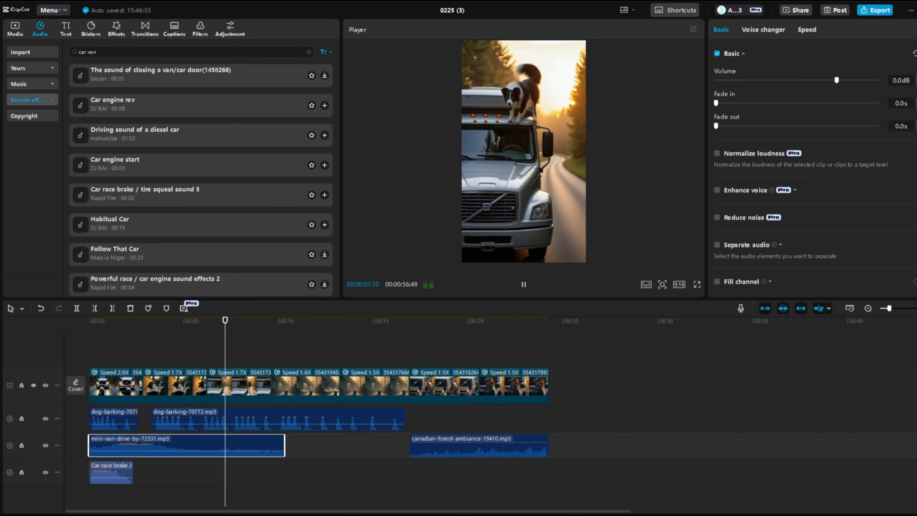
left_click_drag(284, 446, 275, 446)
key("space")
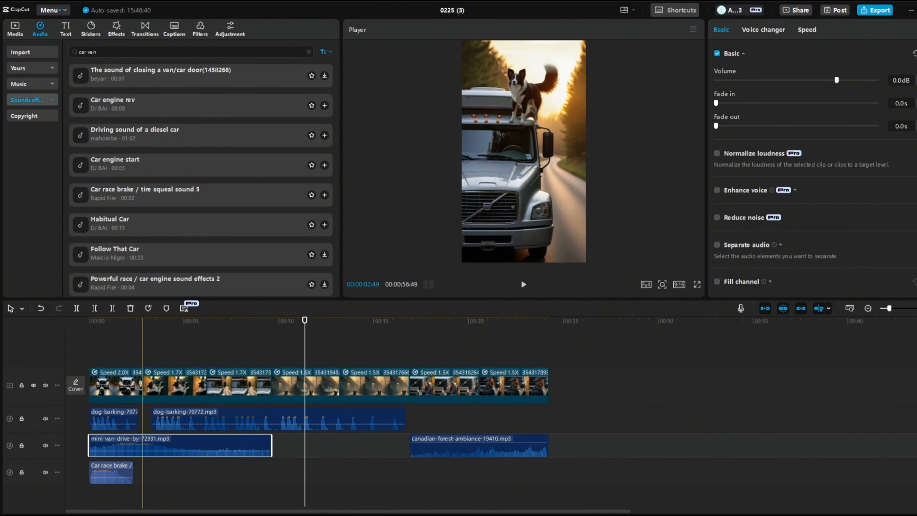
Audition the leftover sounds near 00:51 and move the short "The agility of the deer" piece to the timeline's start on a new track.
key("space")
scroll(326, 419, "down", 3)
key("space")
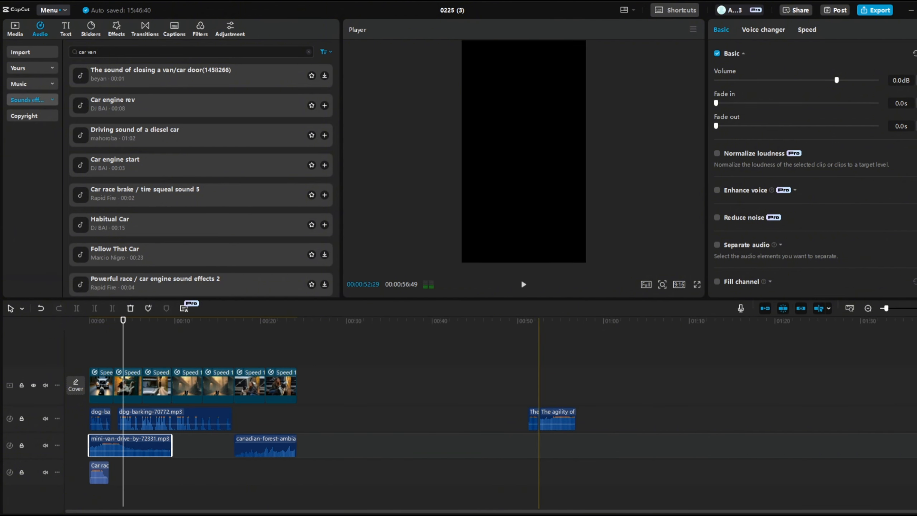
key("space")
key("space")
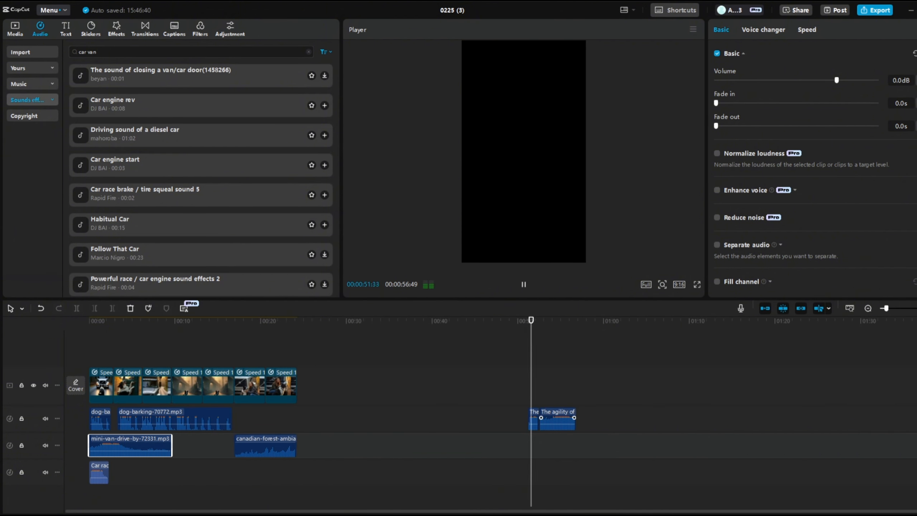
scroll(558, 419, "up", 3)
key("space")
left_click_drag(646, 419, 94, 426)
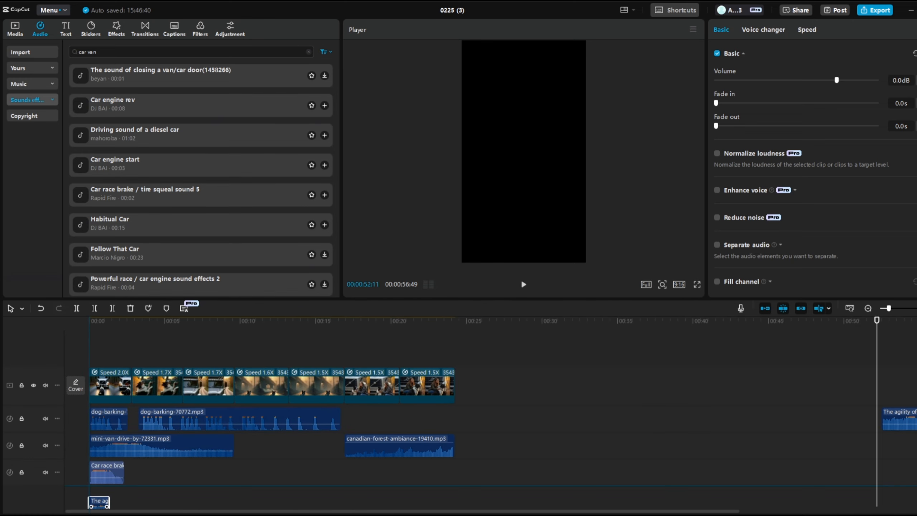
key("space")
Lower the tire squeal sound's volume to -10.1 dB and play the opening.
left_click_drag(99, 502, 102, 470)
left_click(89, 470)
key("space")
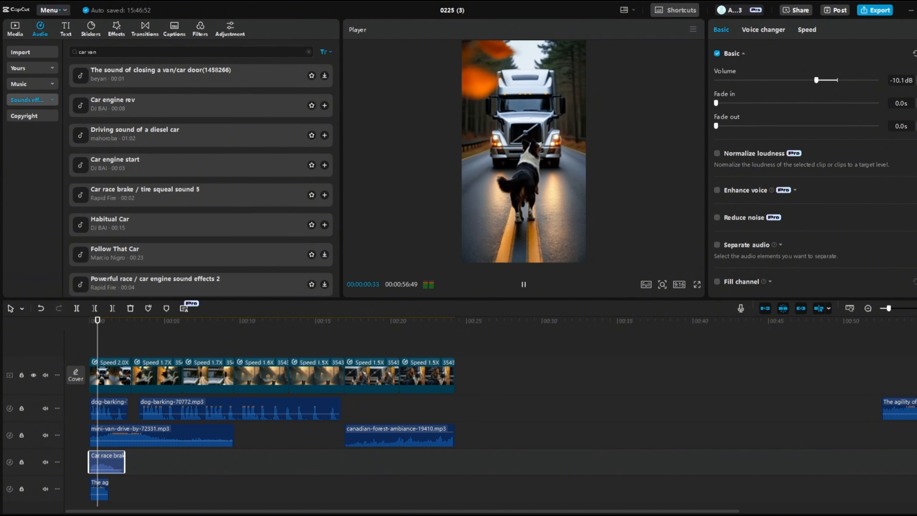
Try to extend the deer sound at the start across the second clip, and undo the extension.
left_click(105, 491)
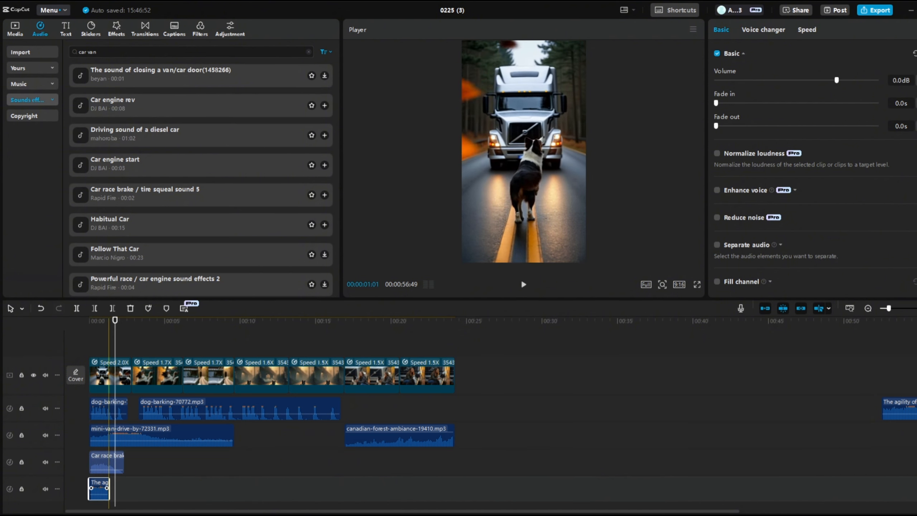
left_click_drag(109, 489, 189, 489)
key("space")
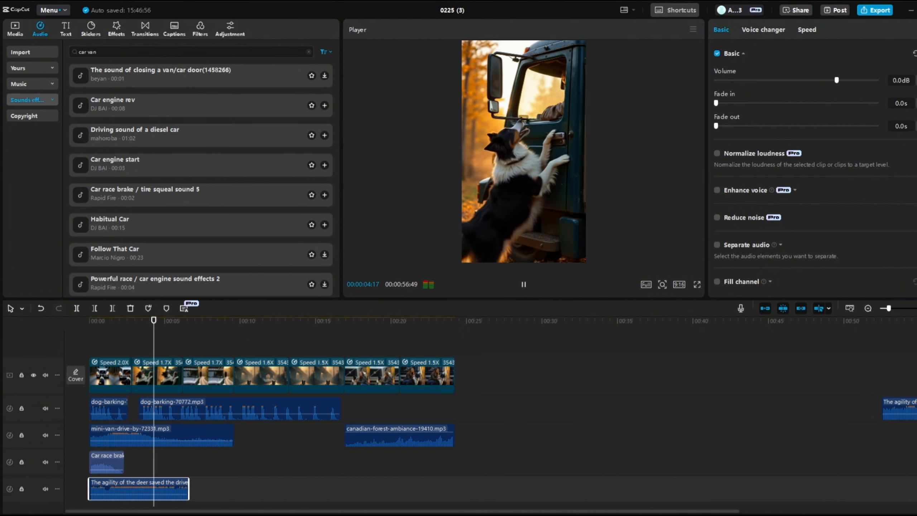
key("ctrl+z")
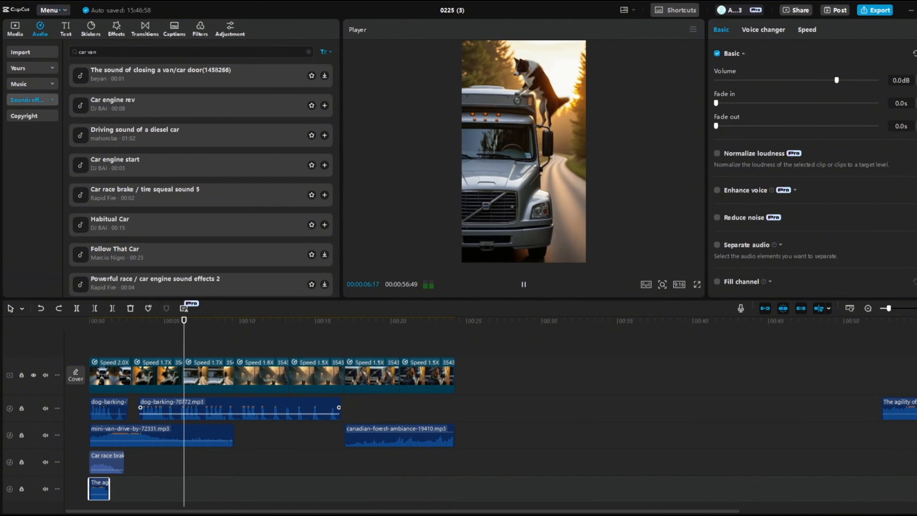
Split the van sound at the first clip's end, trim the second part's beginning, and move it against the first part.
key("space")
key("space")
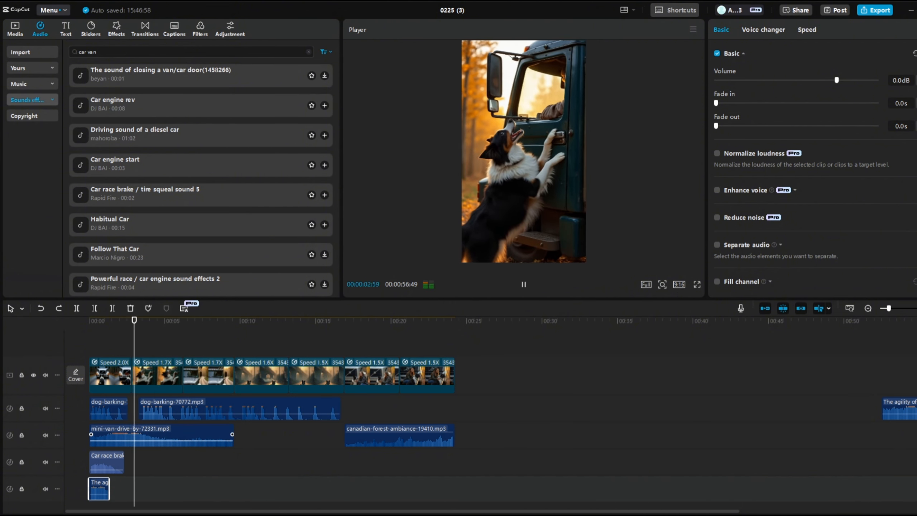
key("space")
key("b")
left_click(132, 435)
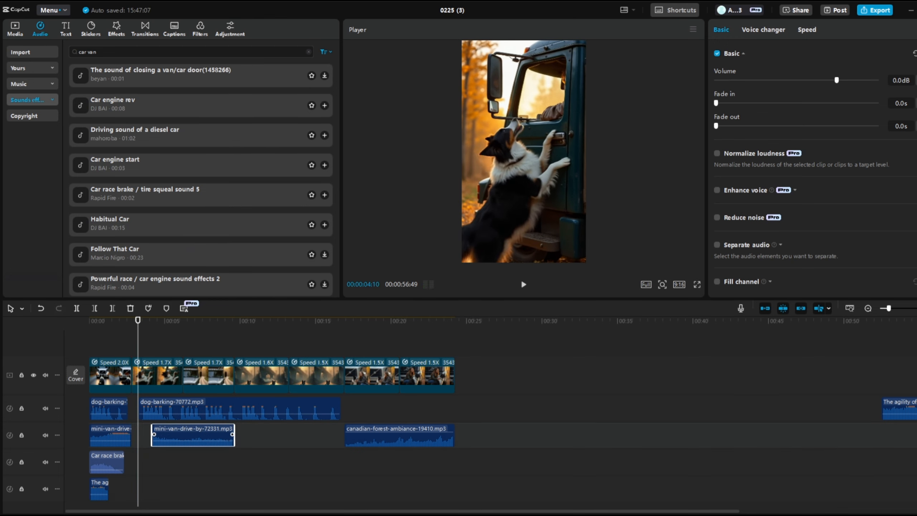
left_click_drag(170, 436, 150, 436)
key("space")
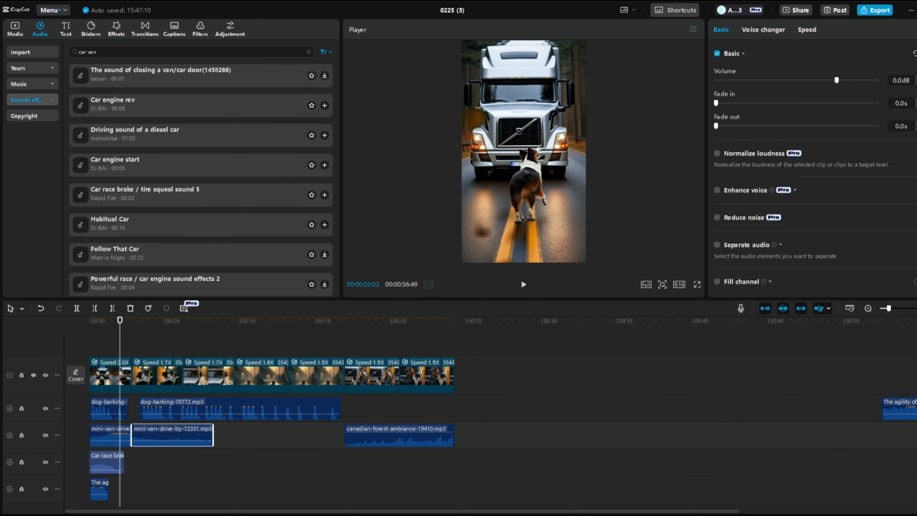
left_click(125, 488)
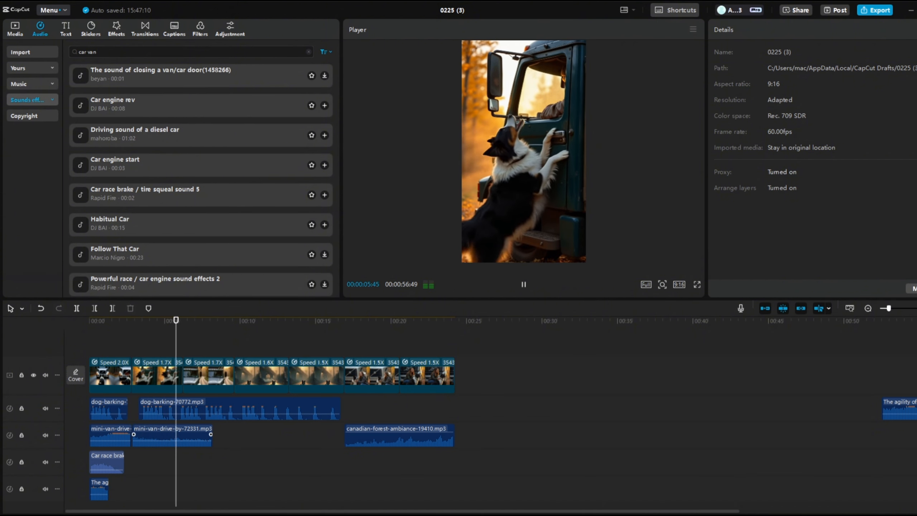
Extend the second van sound's end to the end of the third clip and play it back.
left_click(213, 436)
key("space")
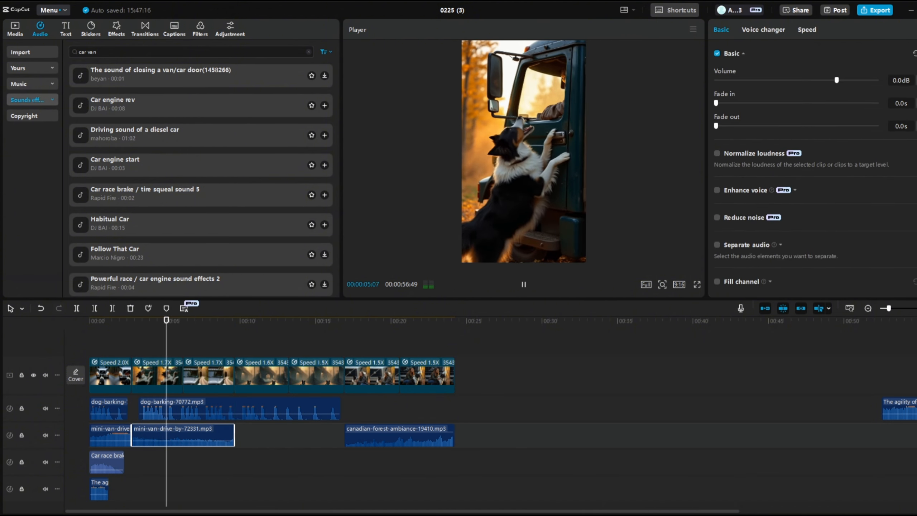
left_click(186, 480)
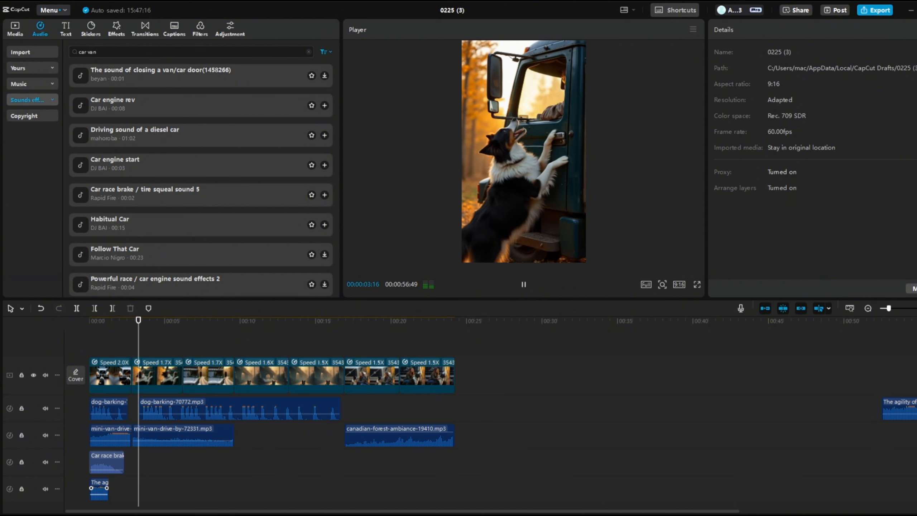
Try layering a copy of the second dog-barking sound at different offsets on its own track, and undo the duplication.
left_click_drag(173, 409, 138, 437, "alt")
key("space")
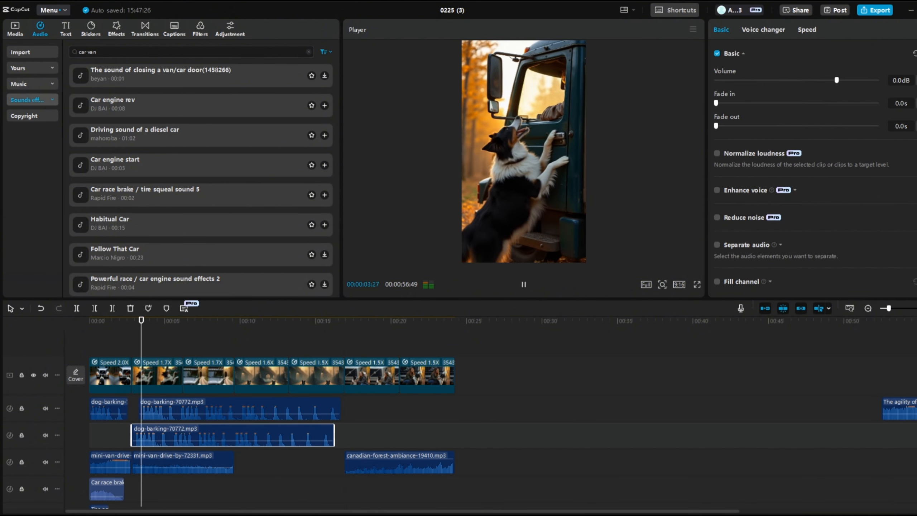
left_click(134, 489)
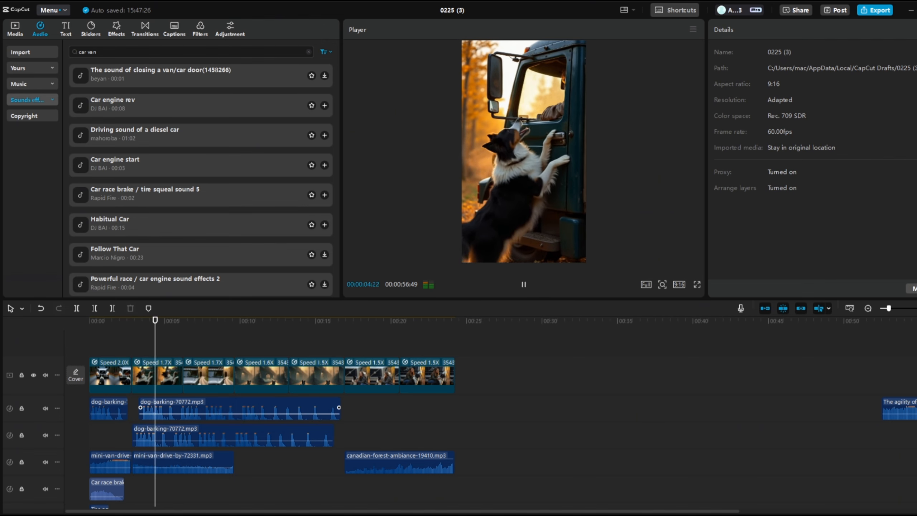
key("space")
key("ctrl+z")
left_click(144, 320)
key("space")
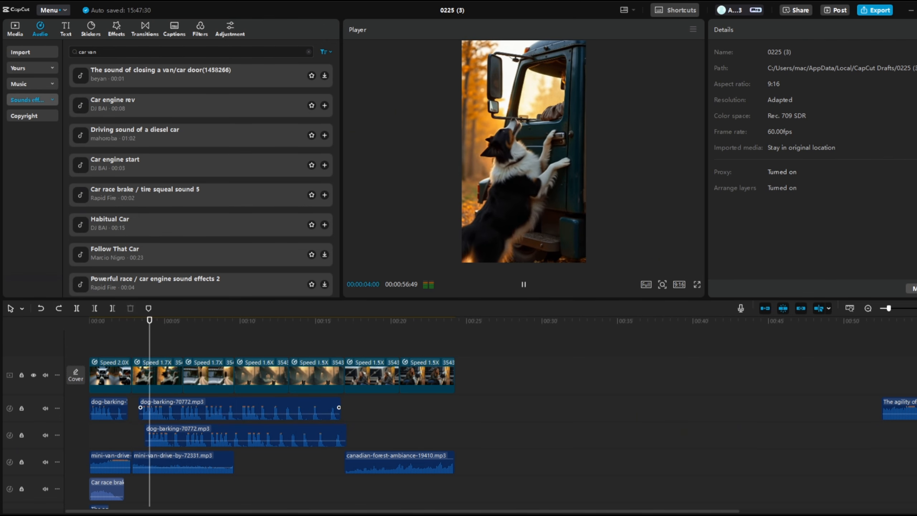
key("ctrl+z")
Play the third clip, split the second dog-barking sound at the second clip's end, and delete the remainder.
left_click(190, 321)
key("space")
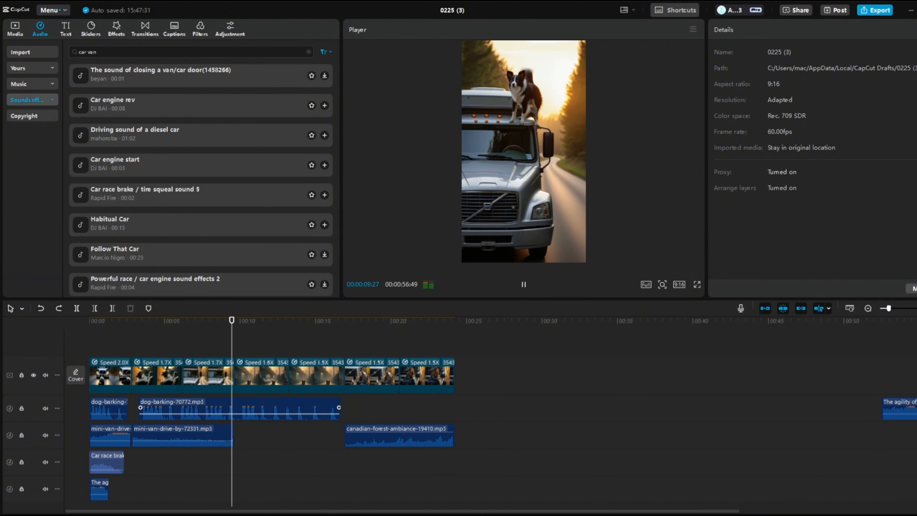
key("space")
left_click(183, 409)
key("a")
left_click(223, 409)
key("Delete")
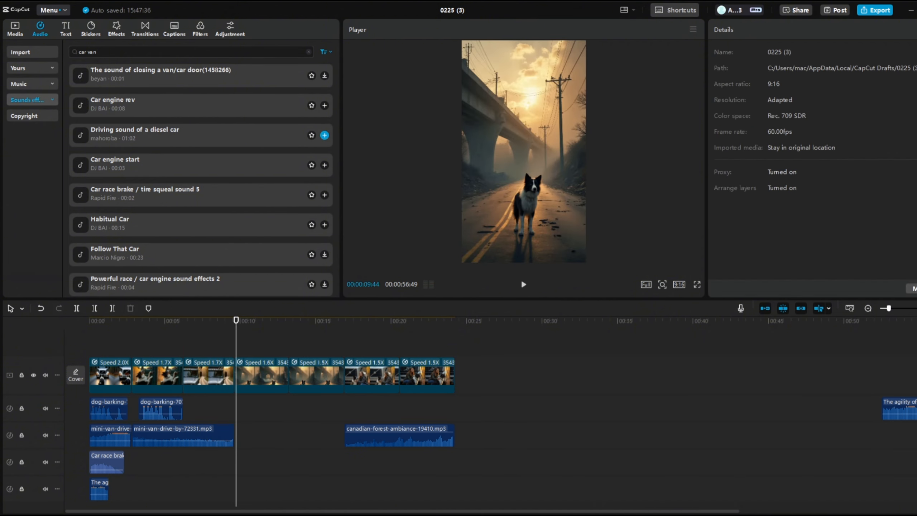
Audition the imported rocks and barking sounds in the project media.
left_click(14, 29)
left_click(147, 185)
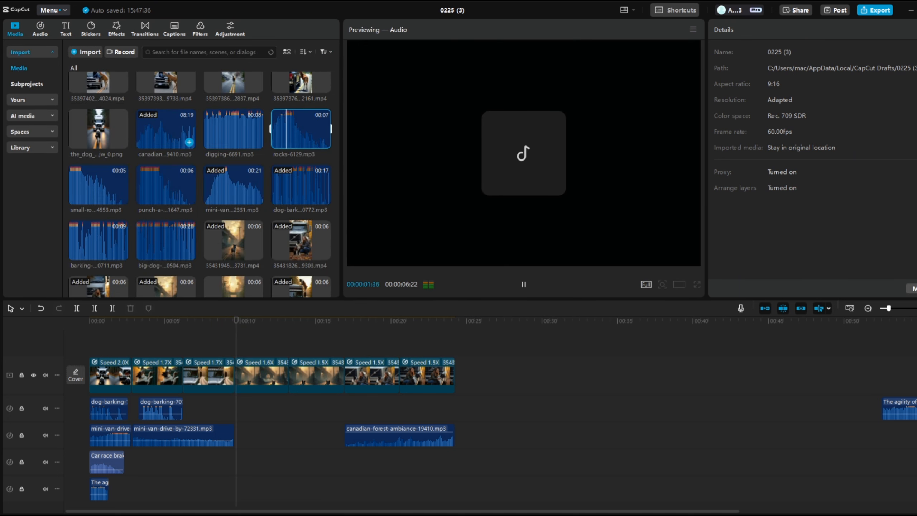
left_click(76, 241)
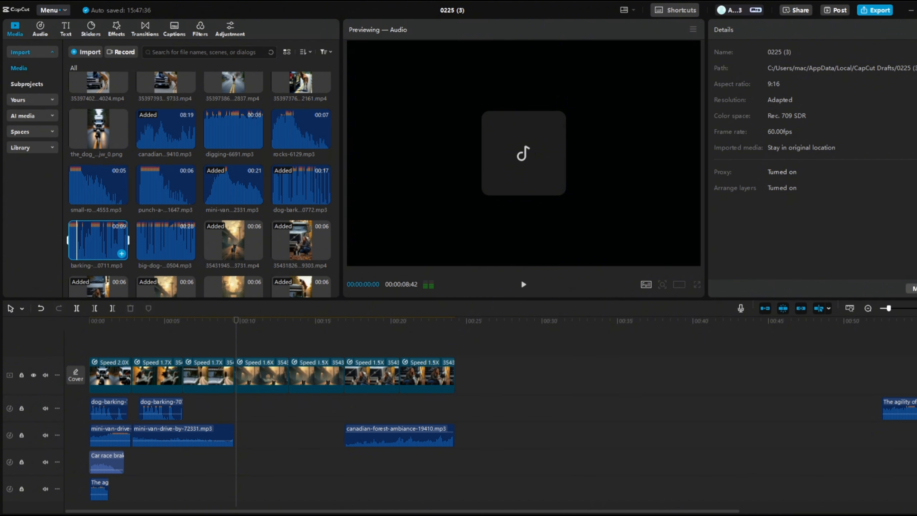
Move the second dog-barking sound to about 19 s and put barking-large-and-small-dog-290711.mp3 in its place at about 3 s.
left_click_drag(72, 240, 394, 408)
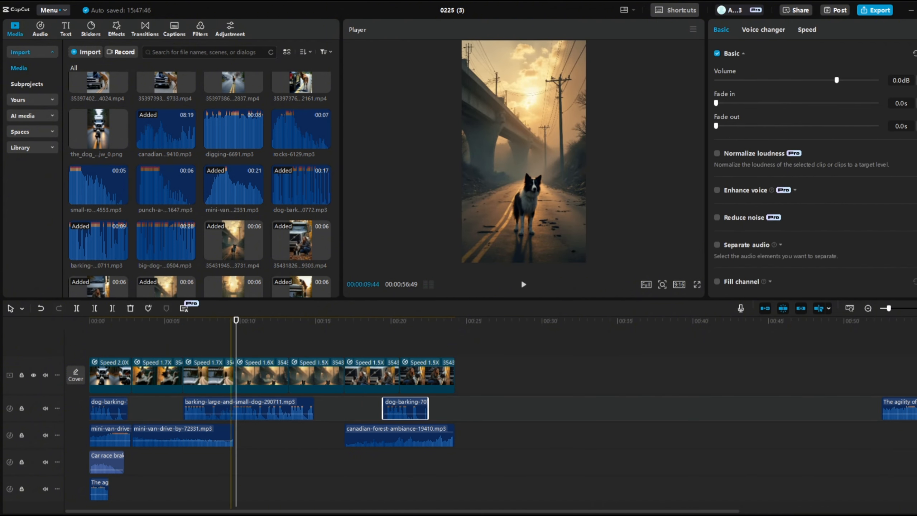
left_click_drag(230, 409, 185, 409)
key("space")
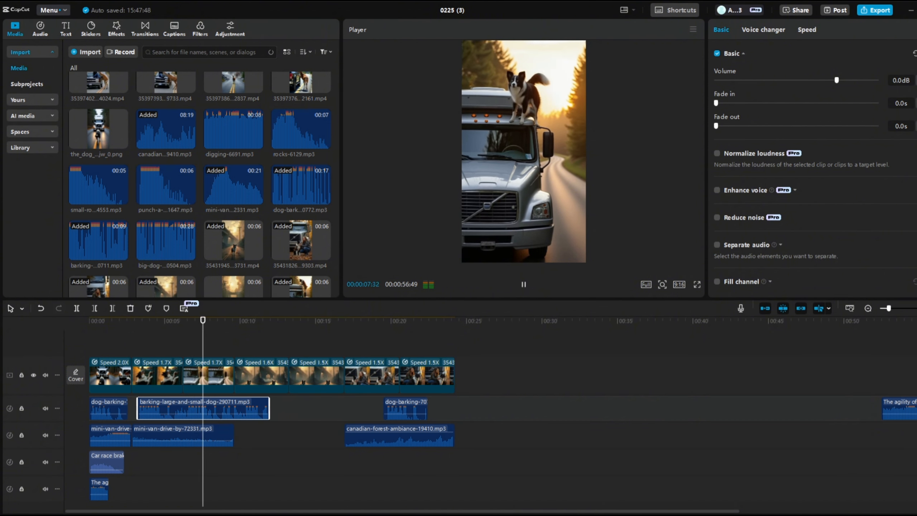
Trim barking-large-and-small-dog-290711.mp3 to the second clip's end and move the second dog-barking sound to the third clip's start.
key("space")
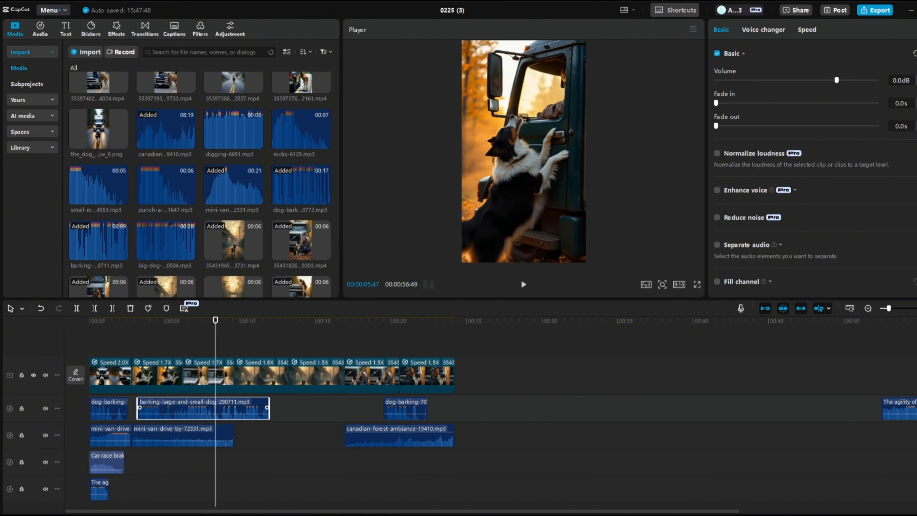
left_click(173, 408)
key("a")
key("Delete")
left_click_drag(409, 408, 216, 407)
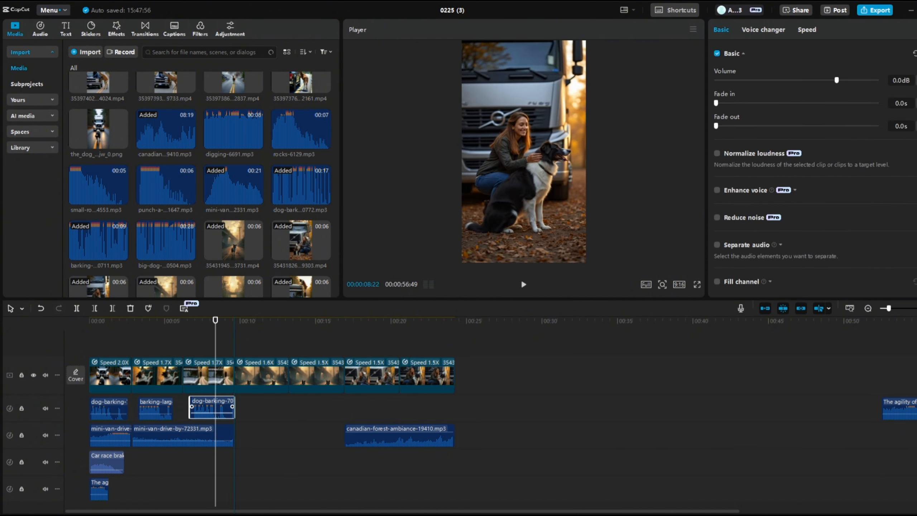
left_click(174, 408)
Play the second and third clips to check the two barking sounds against the picture.
key("space")
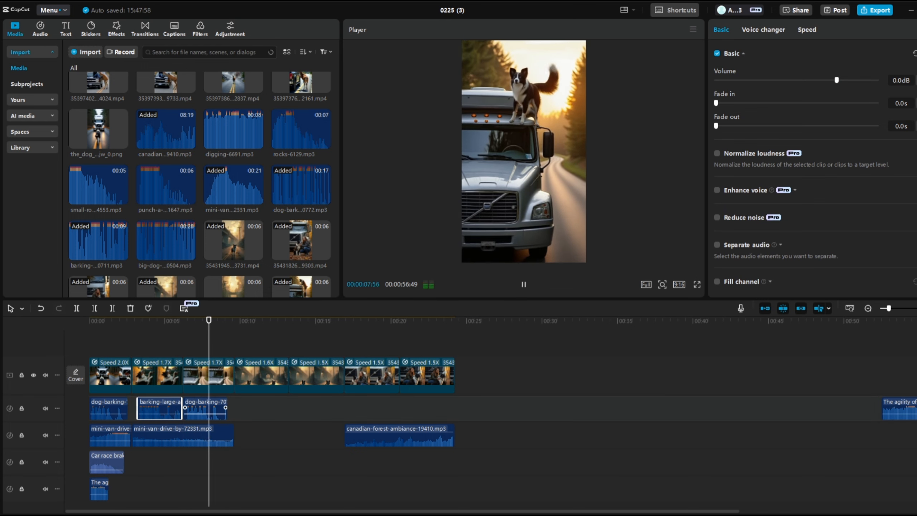
key("space")
left_click(134, 408)
key("space")
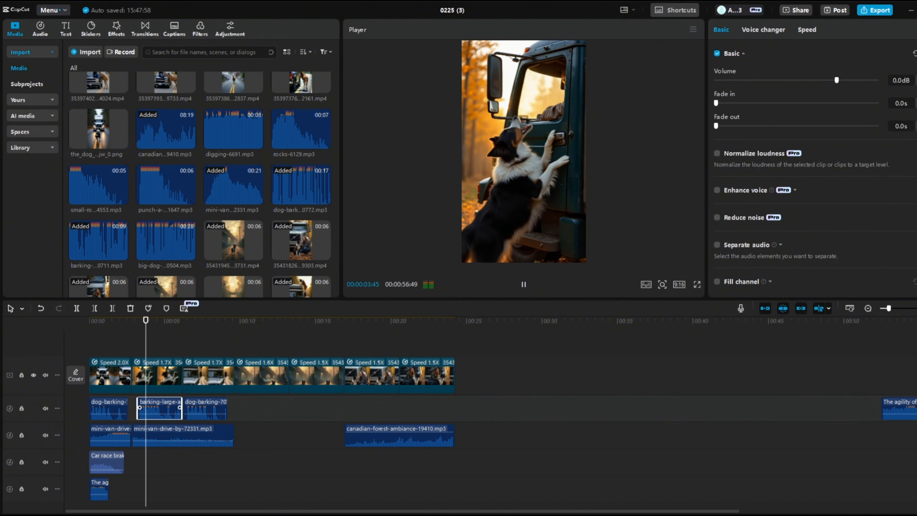
key("space")
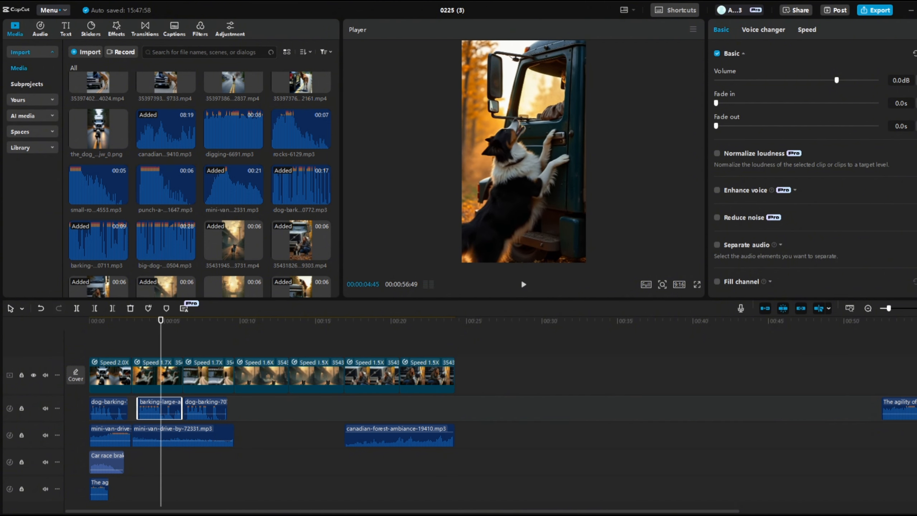
Try slowing barking-large-and-small-dog-290711.mp3 to 0.67x and play it from the second clip's start.
left_click(807, 29)
left_click_drag(750, 69, 737, 69)
left_click(131, 321)
key("space")
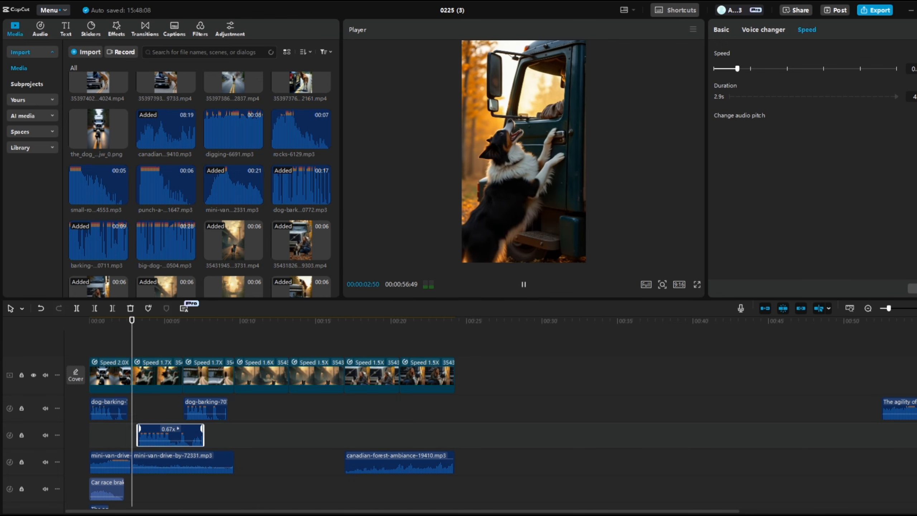
Replace the slowed barking sound with a copy of the dog-barking-70772 sound at about 3.5 s and play the result.
key("Delete")
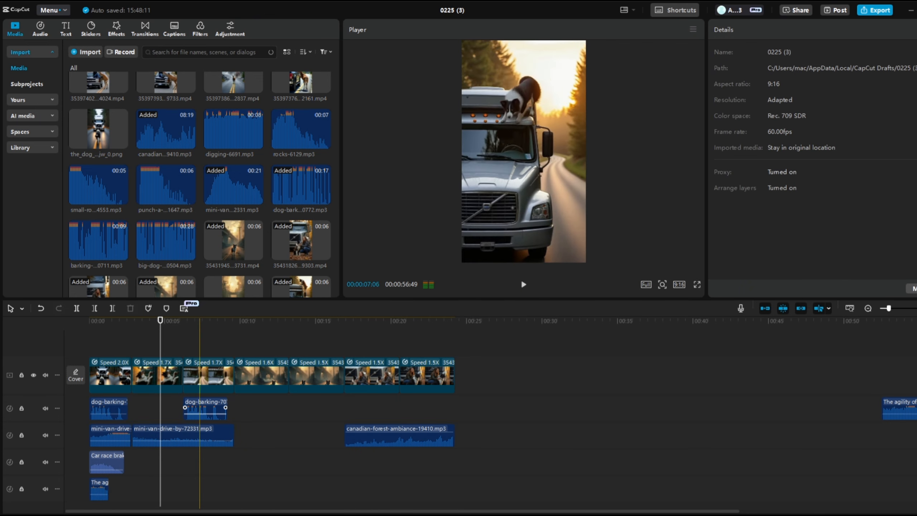
key("ctrl+z")
key("ctrl+v")
key("space")
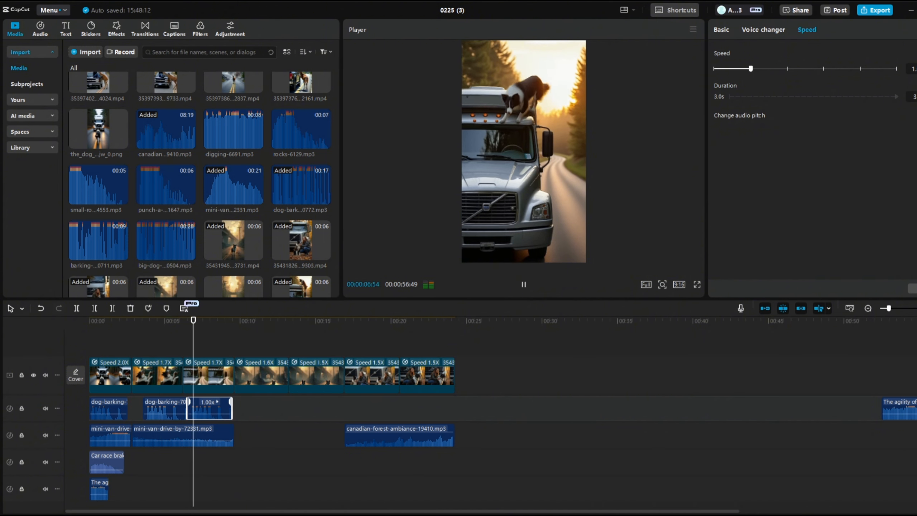
left_click(257, 409)
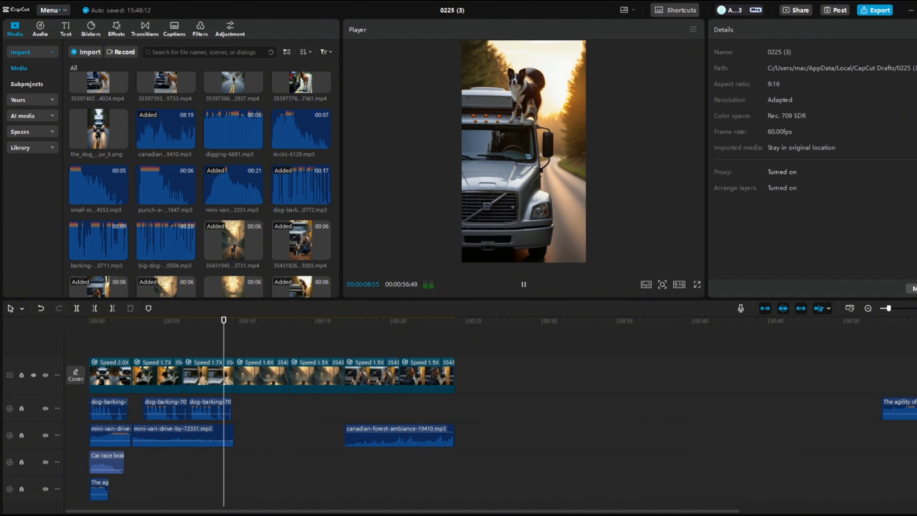
left_click(258, 409)
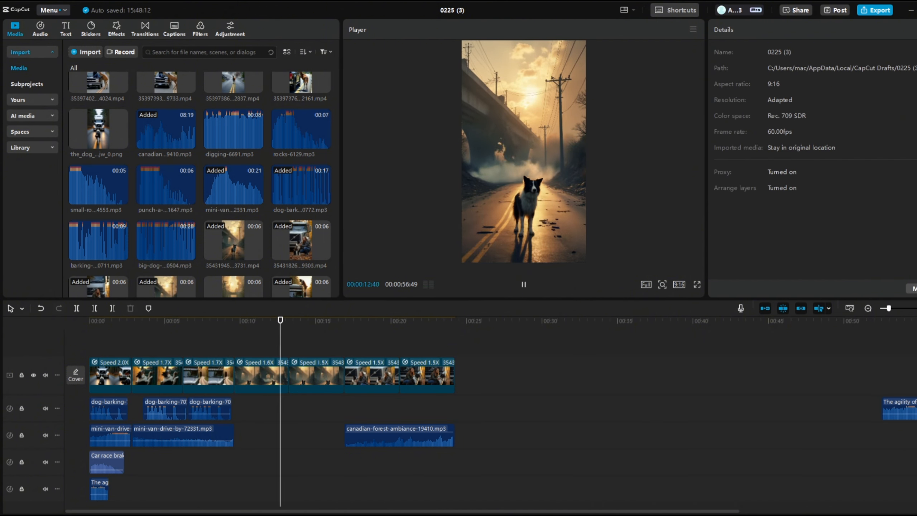
key("space")
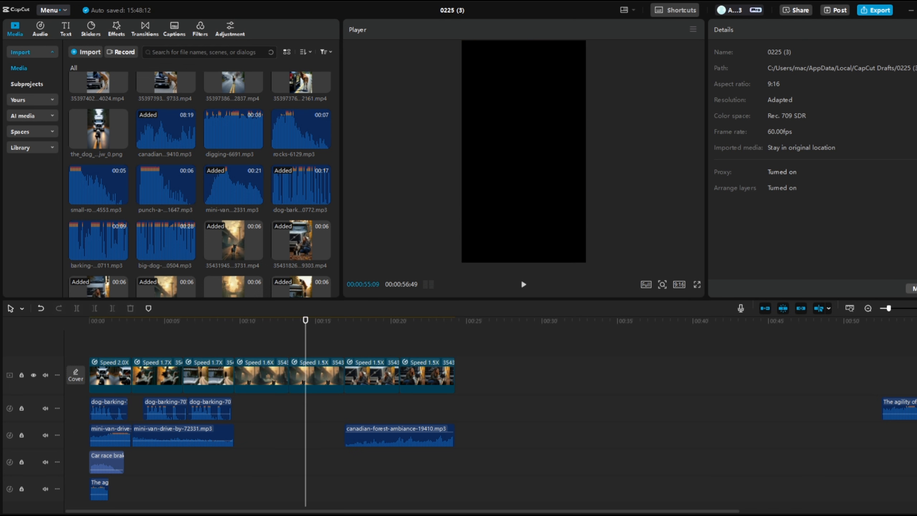
Move the "The agility of the deer" audio from the far end of the timeline to under the fourth clip and play it.
left_click_drag(883, 410, 266, 412)
left_click(916, 445)
left_click(249, 445)
key("space")
left_click(224, 321)
key("space")
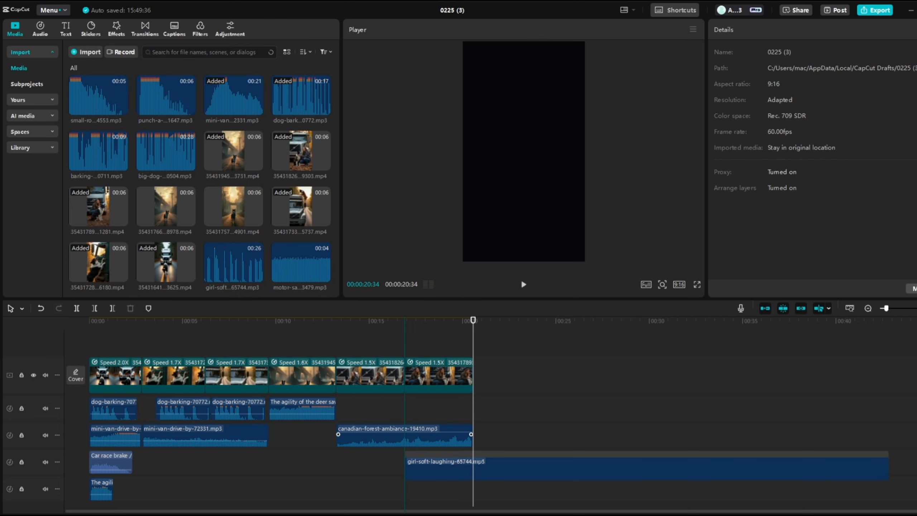
Play girl-soft-laughing-65744.mp3 from the sixth clip's start and split it at about 28 s and 29.4 s.
key("space")
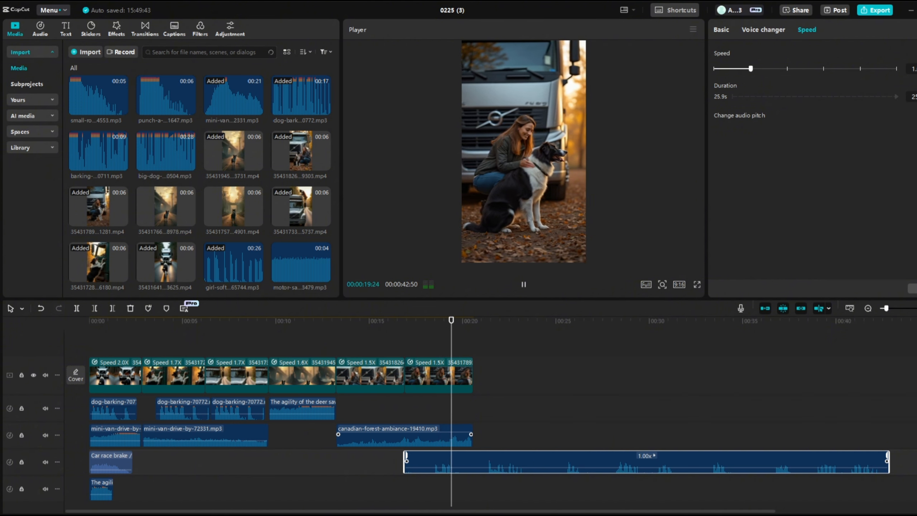
key("space")
key("b")
key("a")
key("space")
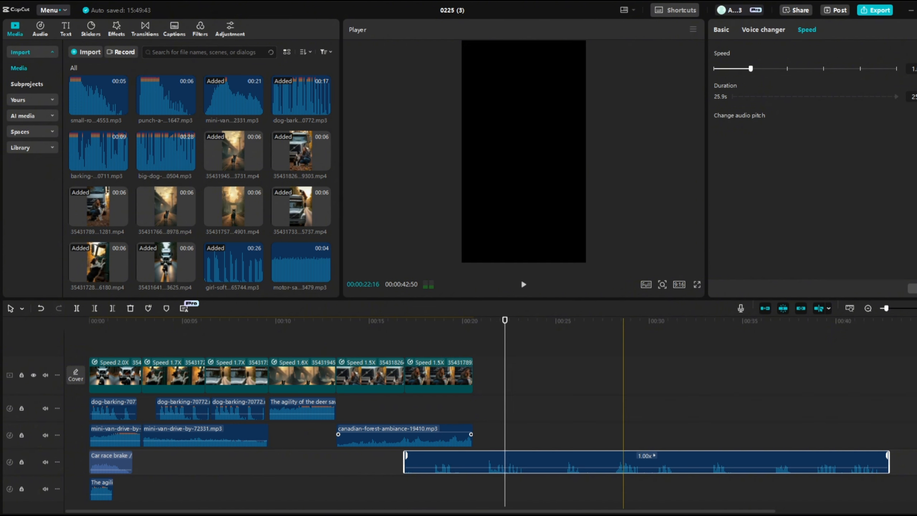
key("space")
key("space")
key("b")
left_click(615, 462)
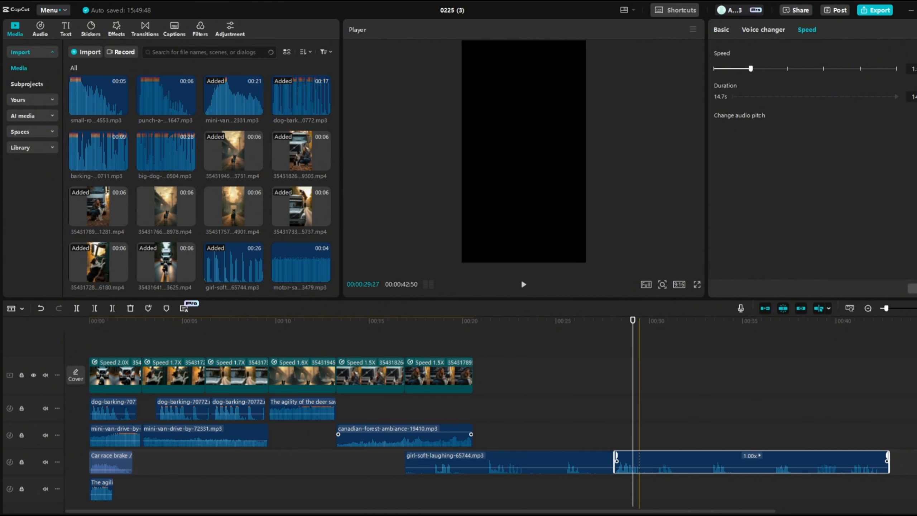
left_click(639, 462)
key("space")
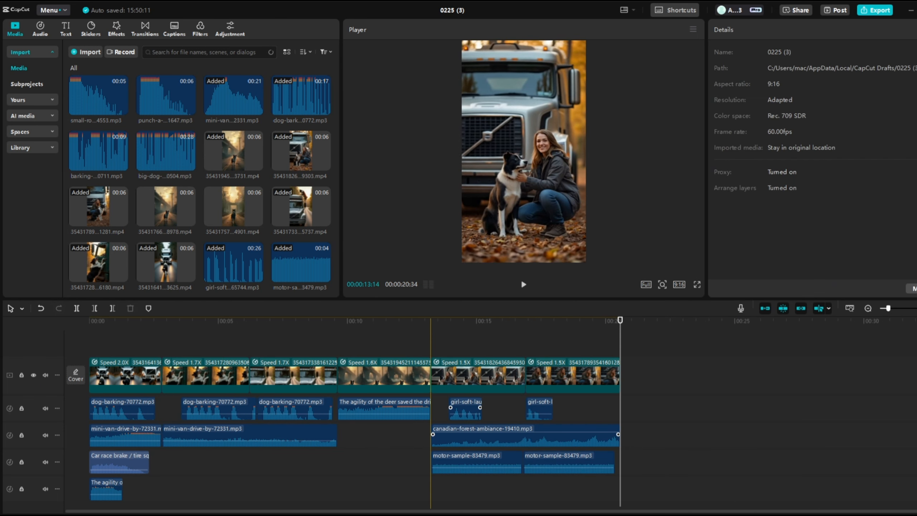
Set the first laugh's volume to about 9.2 dB and paste copies of the second laugh at about 18.5 s and 20 s.
key("space")
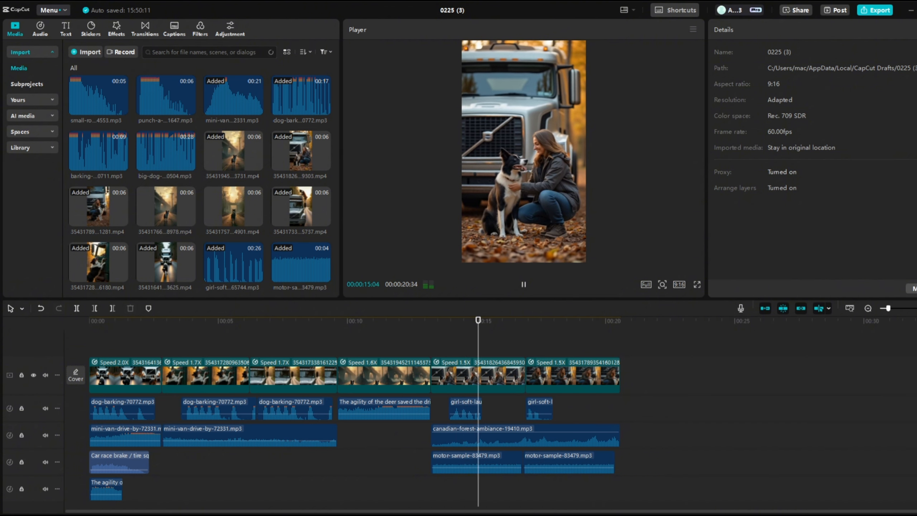
left_click(466, 408)
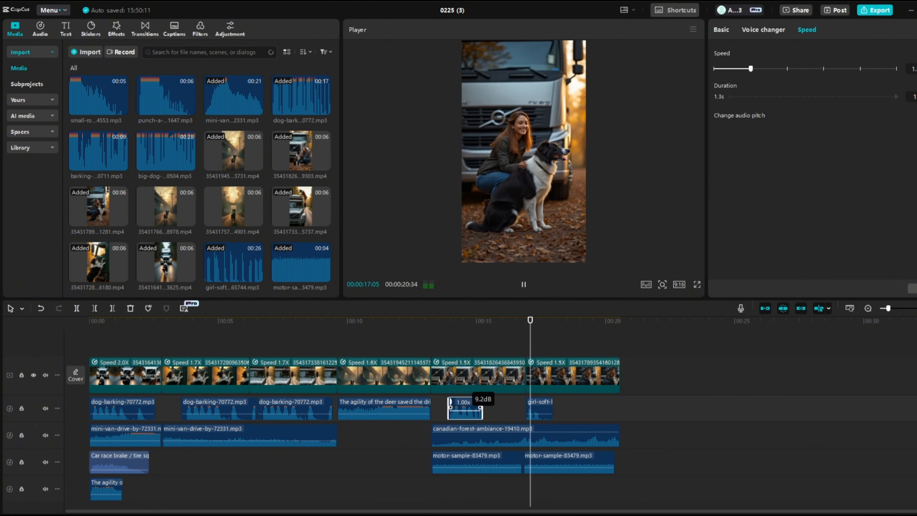
left_click(538, 409)
key("ctrl+c")
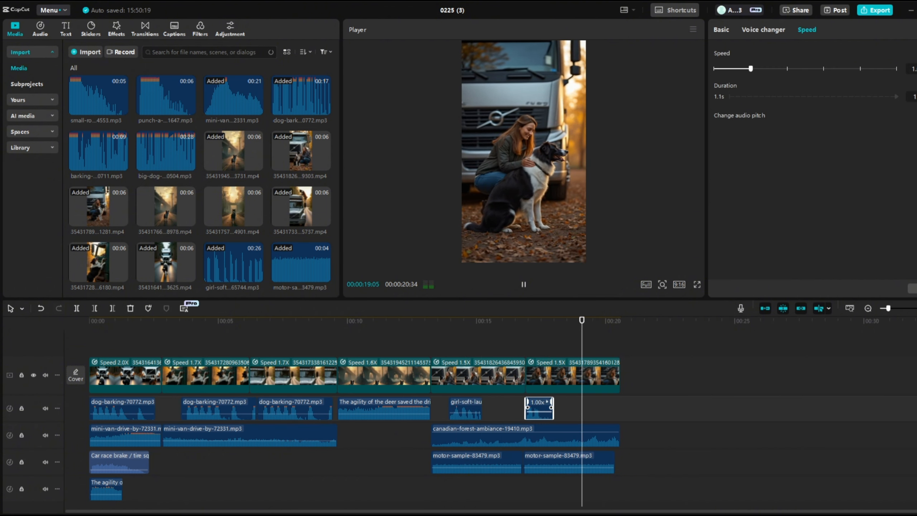
key("space")
key("ctrl+v")
key("space")
key("space")
key("ctrl+v")
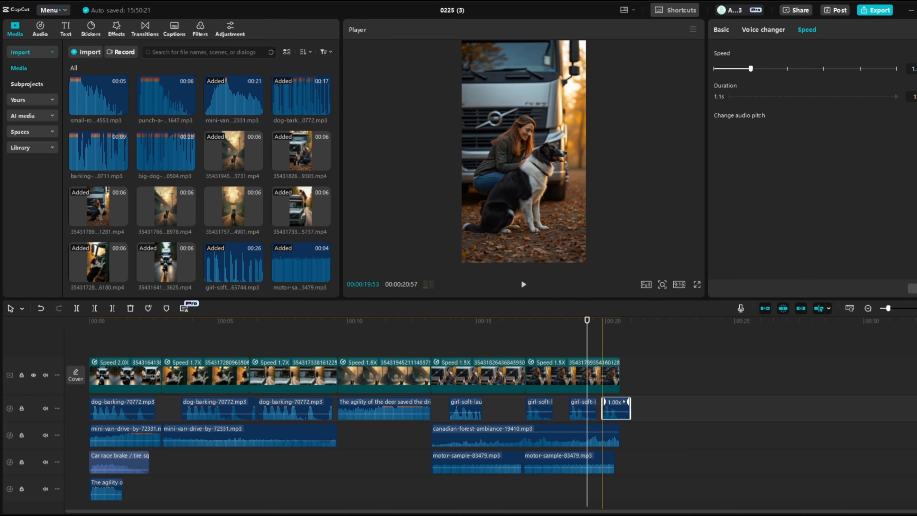
Move the first laugh to the fifth clip's start and add laugh copies at about 15 s and 16.2 s.
left_click(466, 408)
key("ctrl+c")
key("ctrl+v")
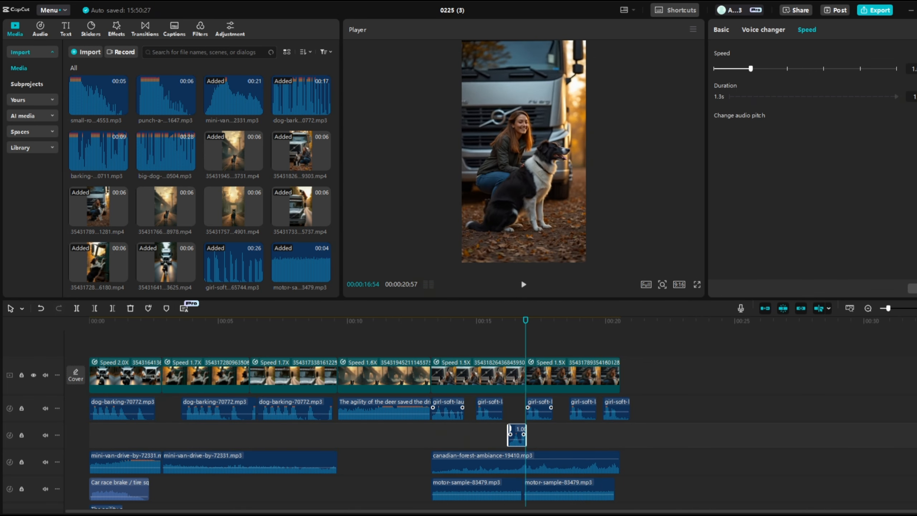
key("space")
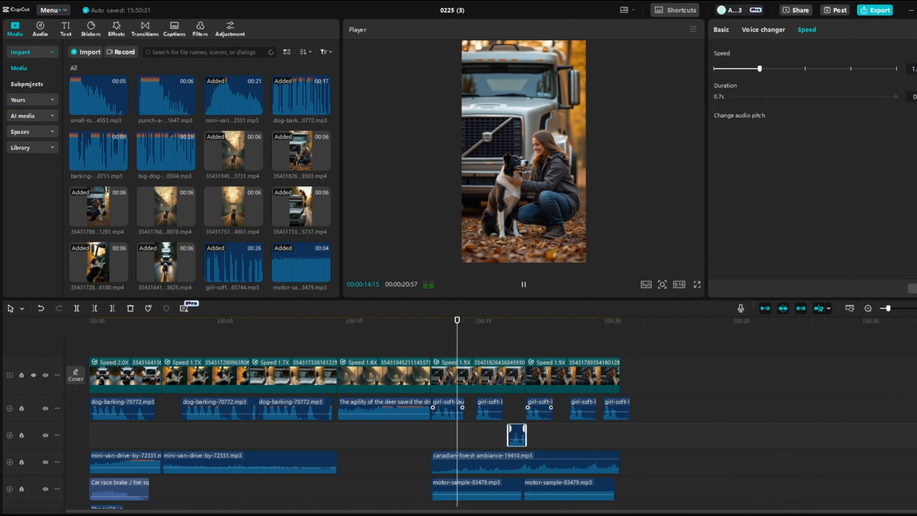
key("space")
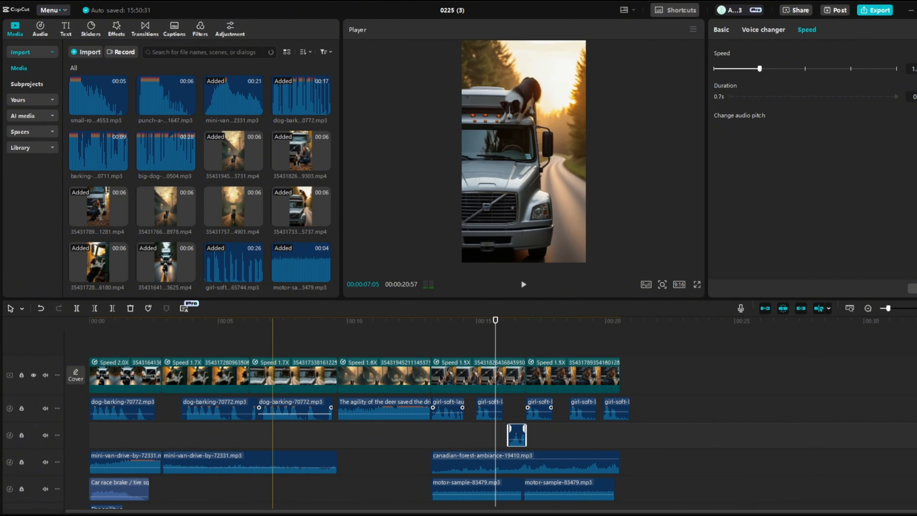
Move the third dog-barking sound to about 7 s on its own track and paste a copy at about 14.3 s.
key("space")
key("space")
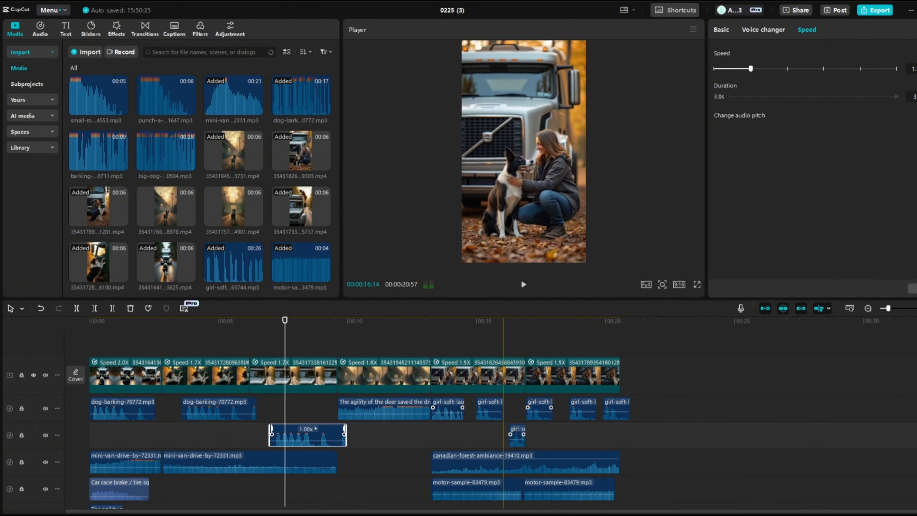
key("ctrl+c")
key("ctrl+v")
Play the dog-barking copy under the fifth clip and split it at about 16.2 s and 16.6 s.
key("space")
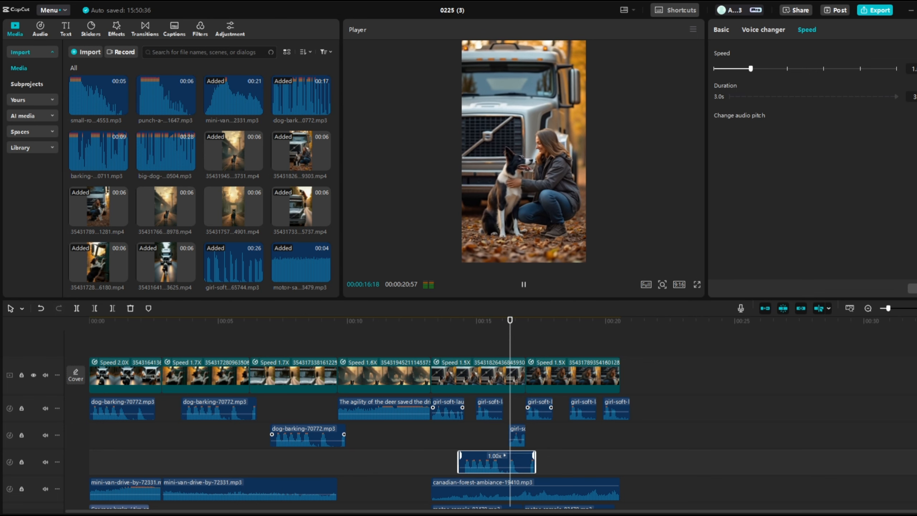
key("space")
key("b")
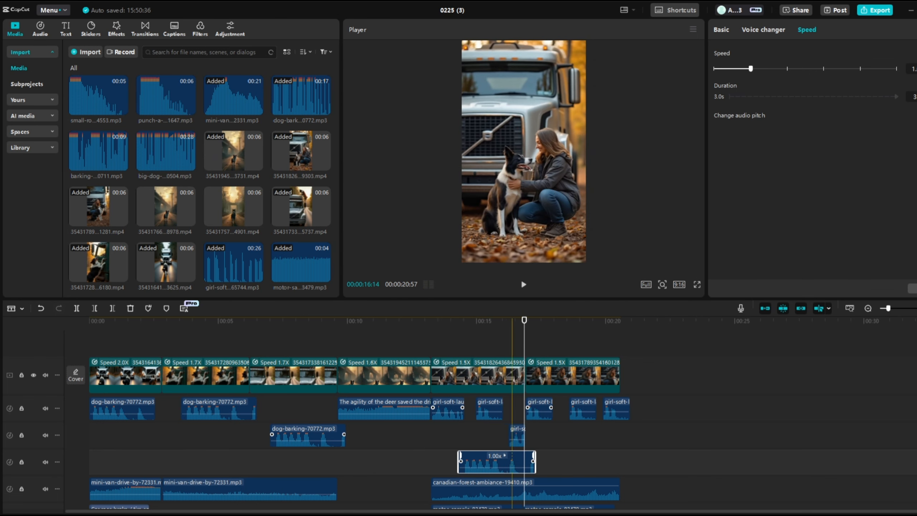
left_click(508, 459)
left_click(519, 456)
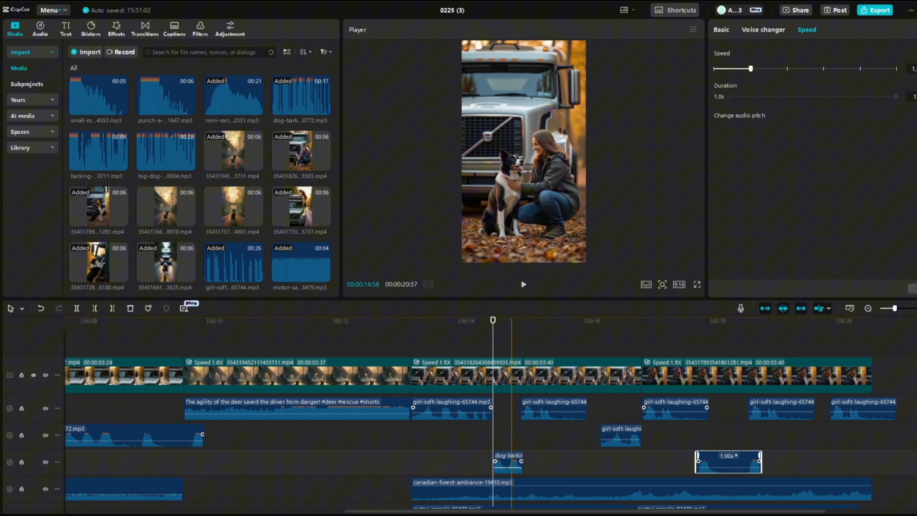
Copy the short bark at about 14.4 s and paste it at about 17.5 s and 18.2 s.
left_click(512, 463)
key("ctrl+c")
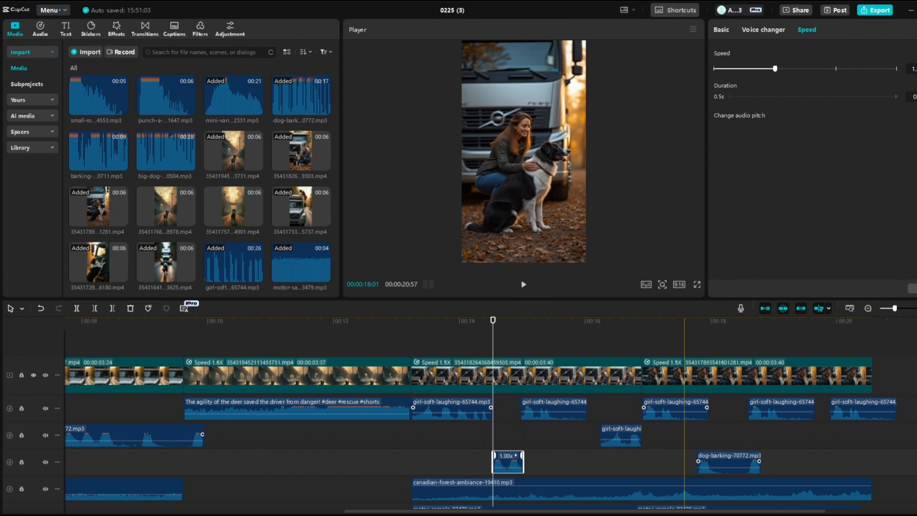
key("ctrl+v")
key("space")
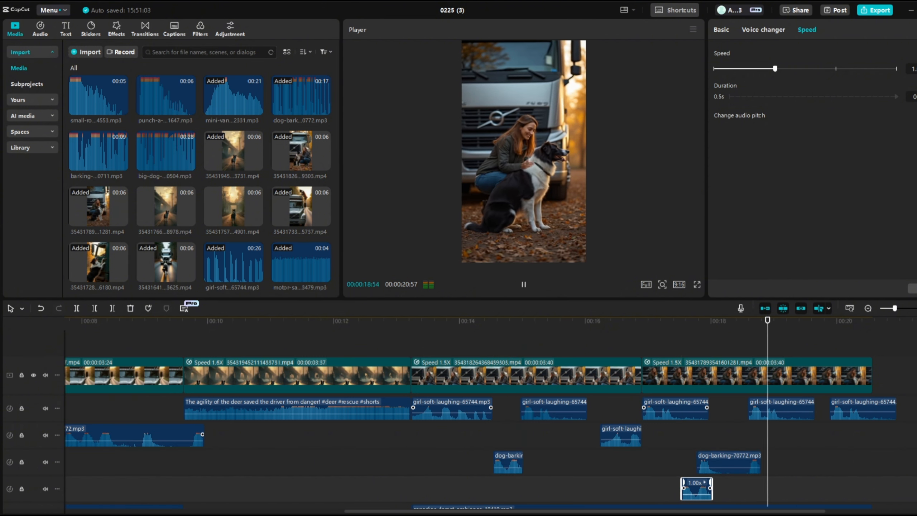
key("space")
key("ctrl+v")
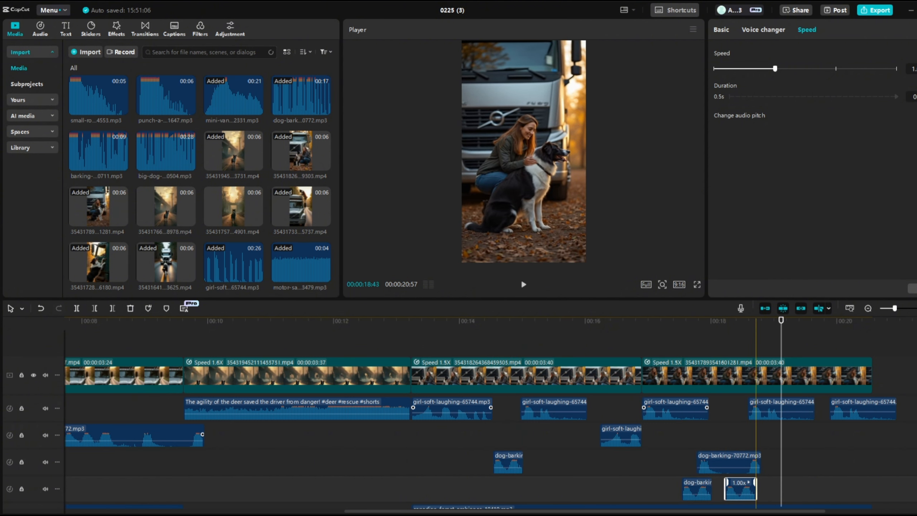
Extend the end of the bark at 18.2 s so it lasts about 1.9 s, and play it.
left_click(784, 485)
left_click(743, 488)
left_click_drag(759, 485, 854, 486)
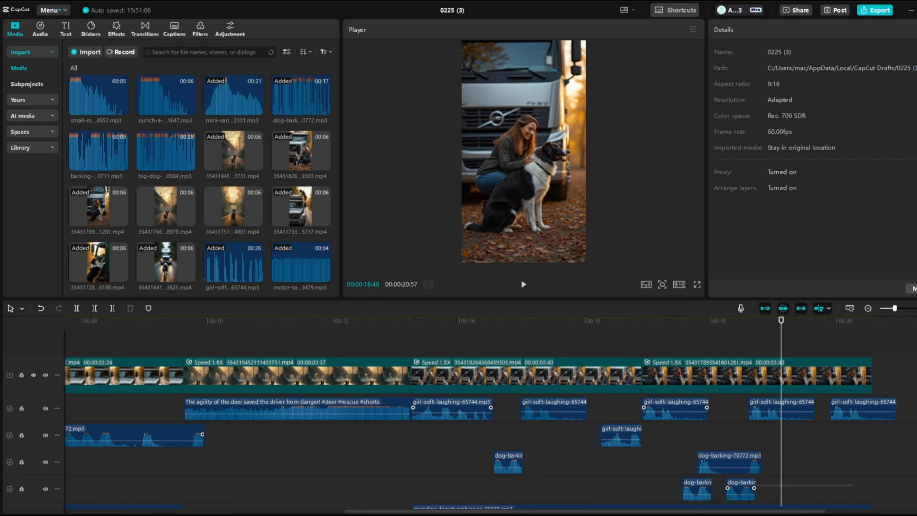
left_click(741, 488)
left_click_drag(756, 488, 844, 488)
key("space")
key("space")
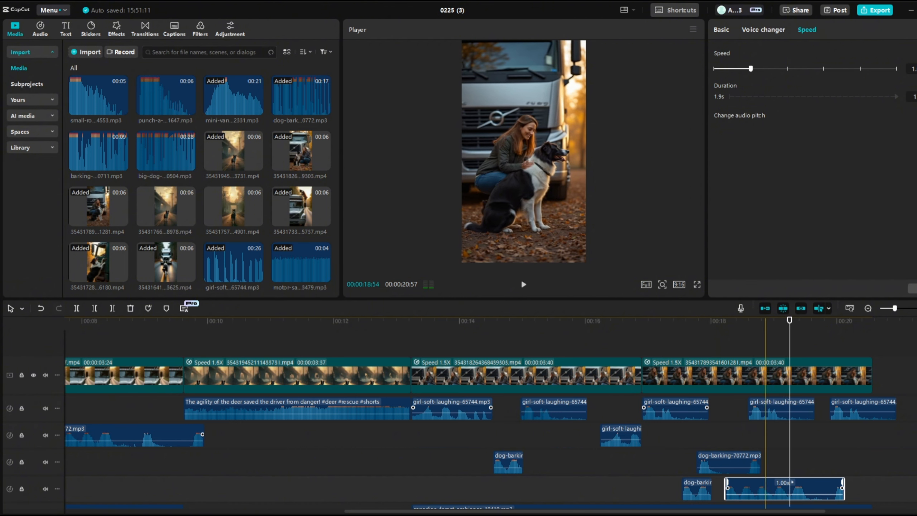
Split the extended bark at about 18.7 s, move its remainder to about 19.5 s on the track above, and play it.
left_click(754, 488)
key("a")
left_click_drag(773, 489, 824, 456)
key("space")
scroll(807, 456, "down", 1)
scroll(878, 463, "down", 1)
key("space")
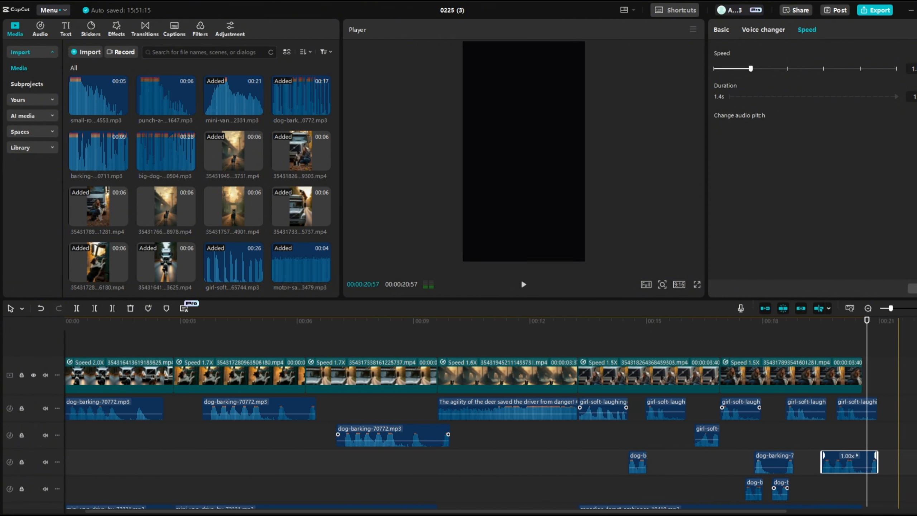
Split the last dog-barking sound at the final clip's end and delete the remainder.
key("b")
left_click(862, 463)
key("a")
key("Delete")
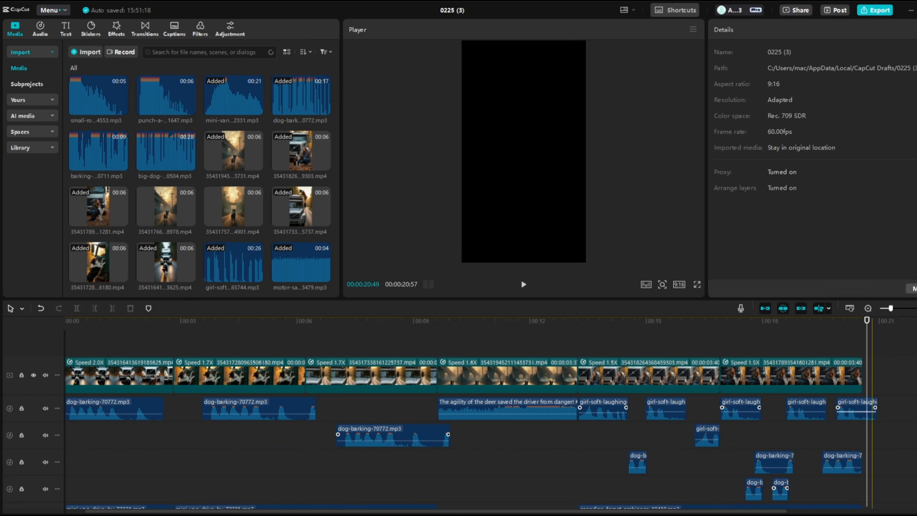
Trim the end of the last girl-laughing sound to the final clip's end, leaving about 0.7 s.
left_click(872, 411)
left_click_drag(871, 320, 863, 321)
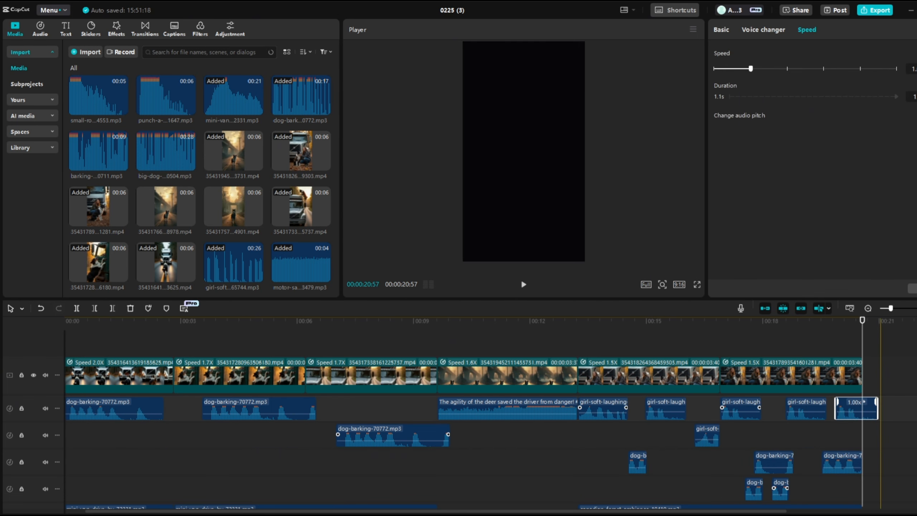
left_click(885, 412)
left_click(871, 412)
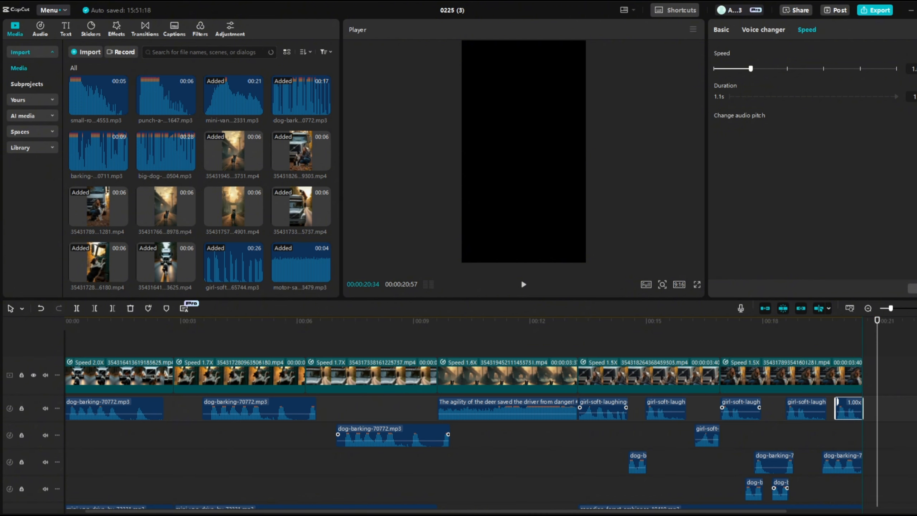
left_click_drag(878, 408, 863, 408)
scroll(863, 408, "down", 2)
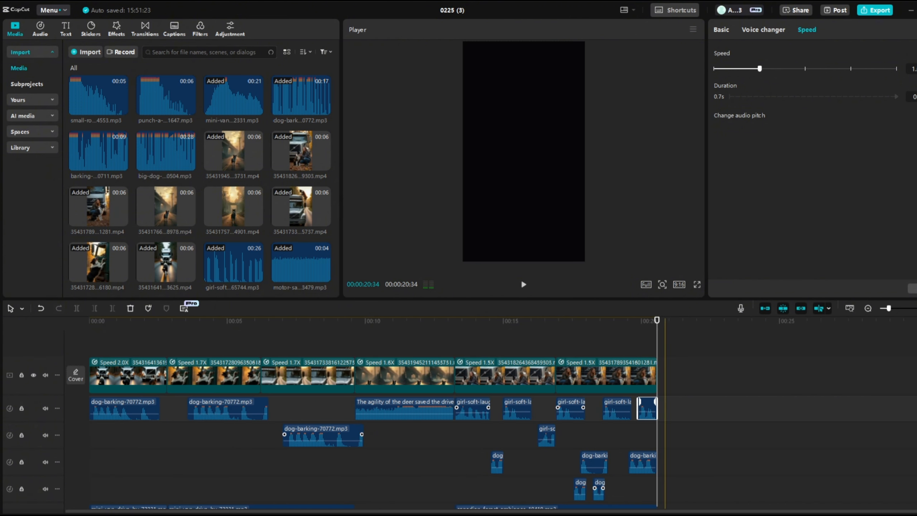
left_click(721, 410)
Add a custom adjustment layer across the whole video with Color correction enabled at intensity 80, and play part of it.
scroll(877, 410, "up", 2)
scroll(877, 411, "down", 4)
left_click_drag(79, 69, 471, 363)
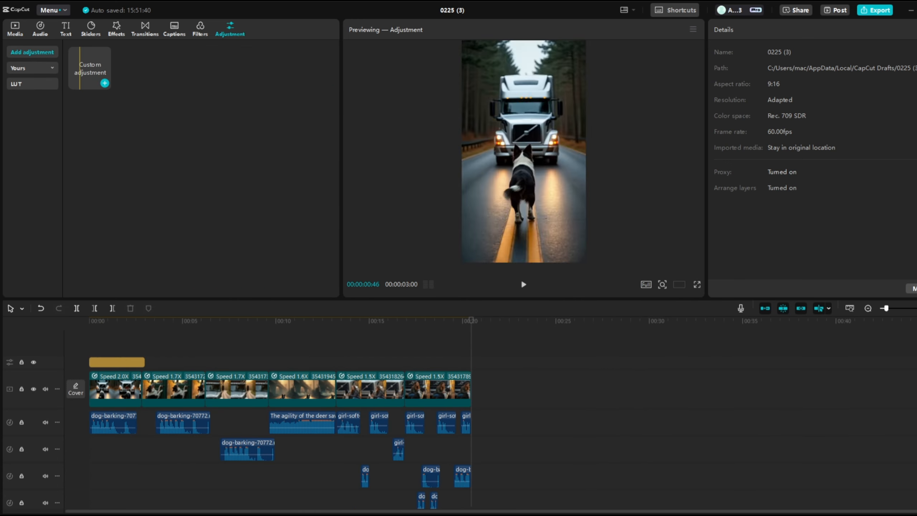
key("space")
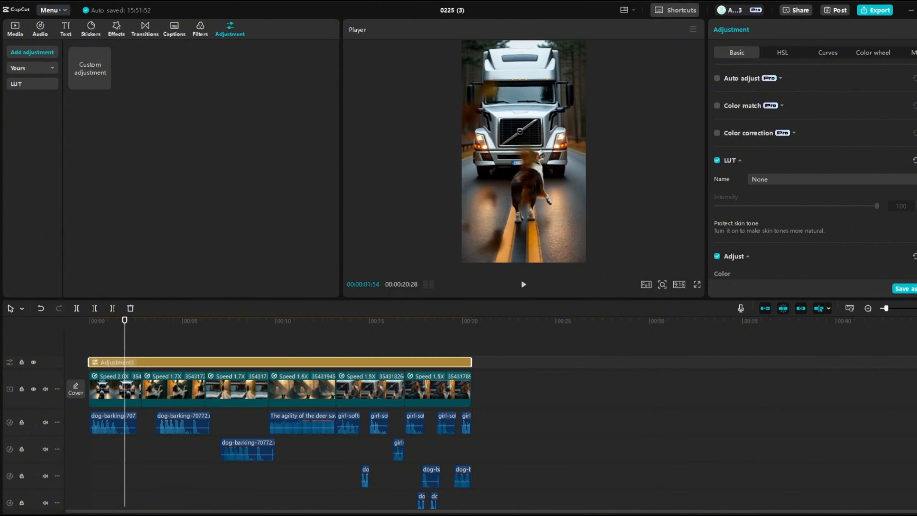
left_click(716, 133)
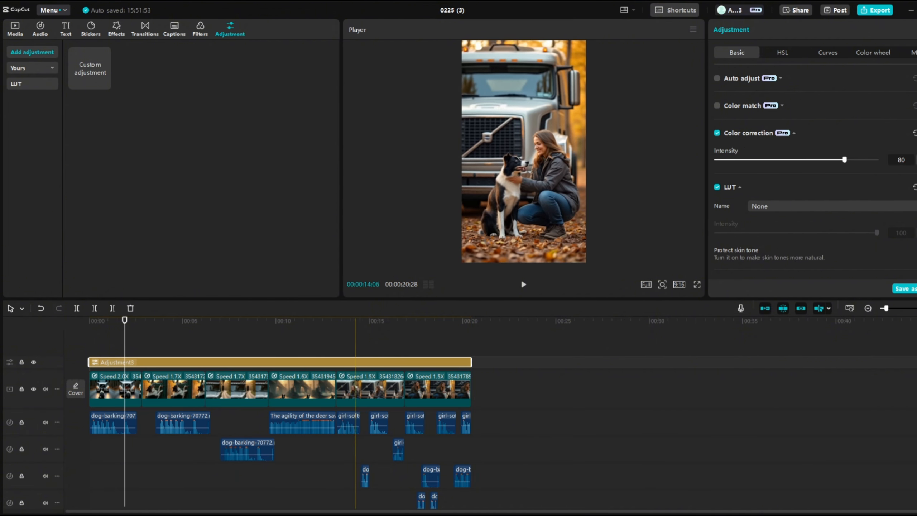
left_click(255, 340)
key("space")
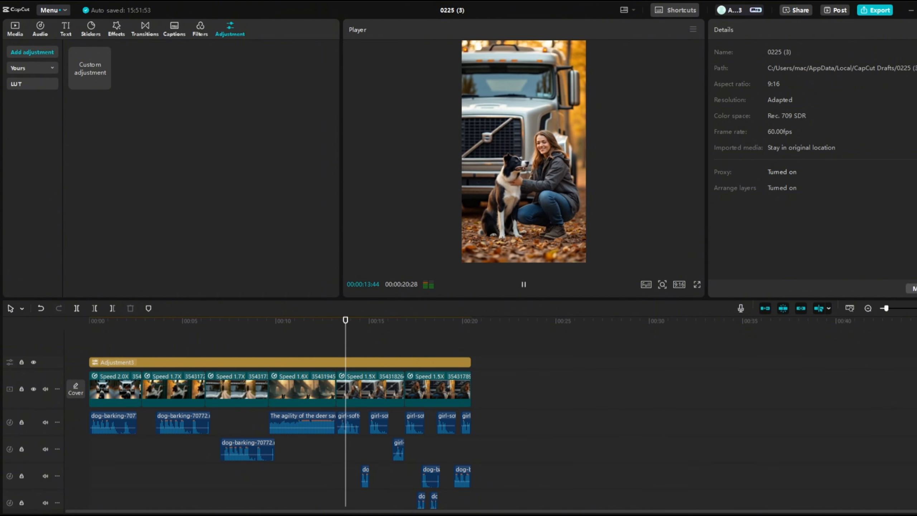
key("space")
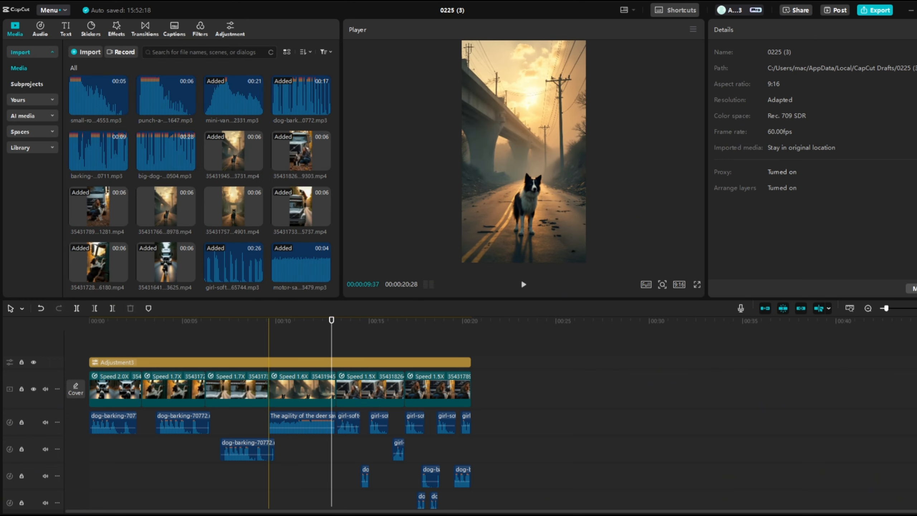
Play the video from the fourth clip onward and delete the last dog bark at about 19.5 s.
left_click(269, 320)
key("space")
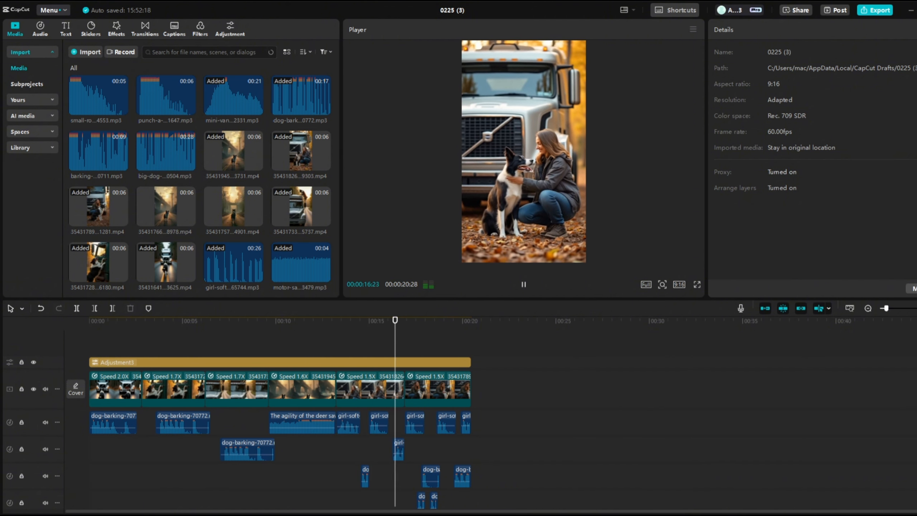
scroll(281, 412, "down", 3)
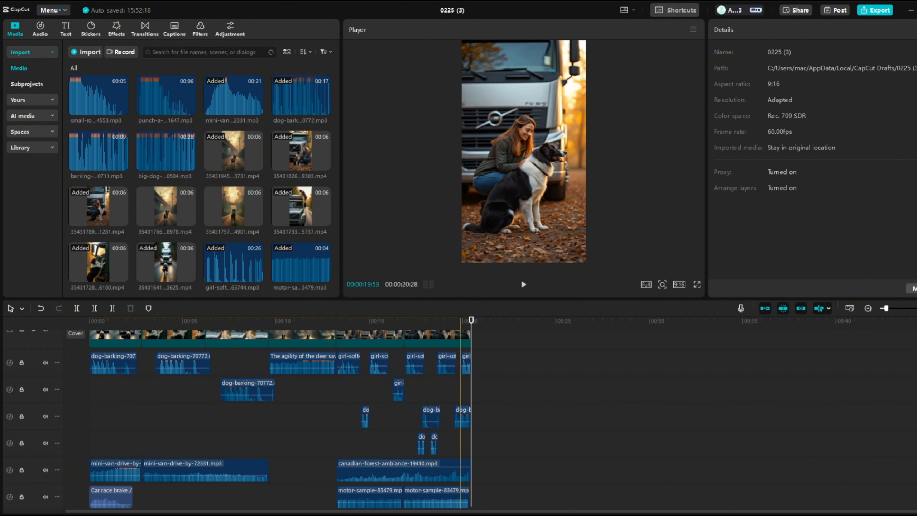
left_click(456, 418)
key("Delete")
left_click(423, 390)
key("space")
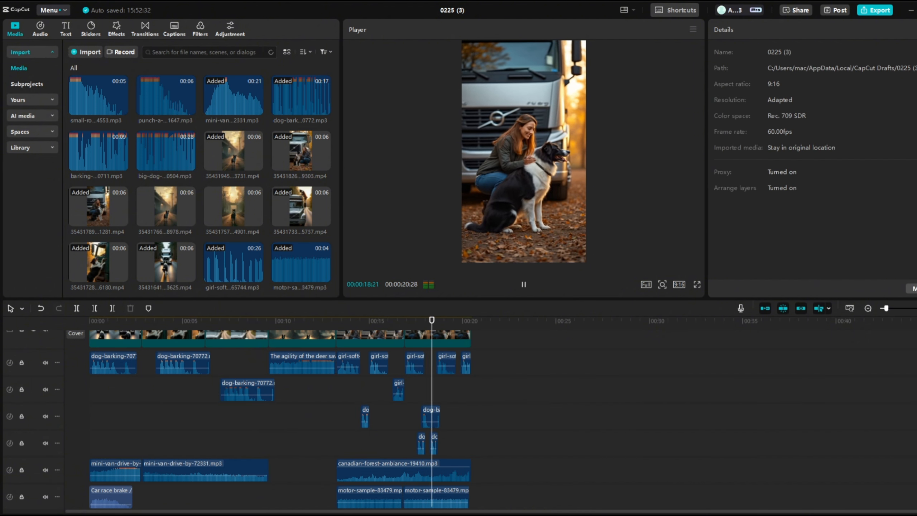
Move the short bark at about 18.2 s to about 19.5 s on the track above, delete the one at about 17.5 s, and play the ending.
left_click(433, 443)
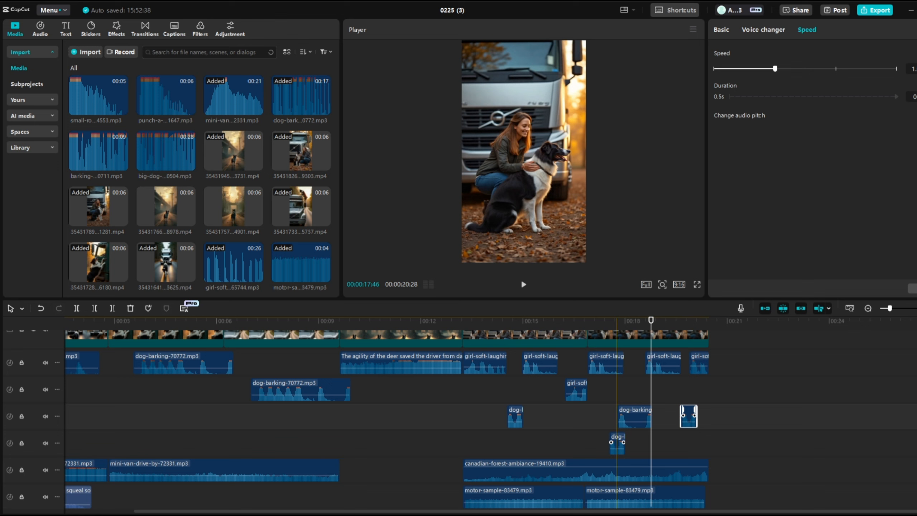
left_click(616, 443)
key("Delete")
left_click(559, 417)
key("space")
scroll(556, 416, "down", 3)
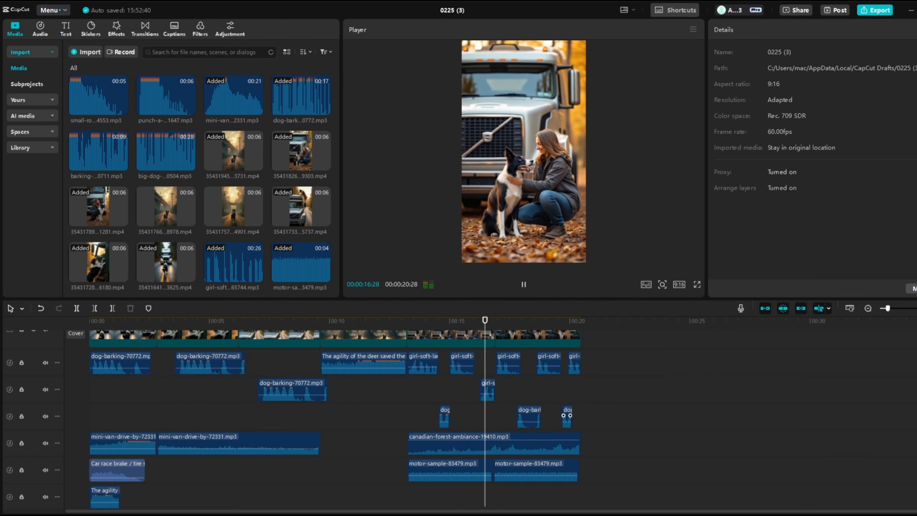
scroll(514, 415, "up", 2)
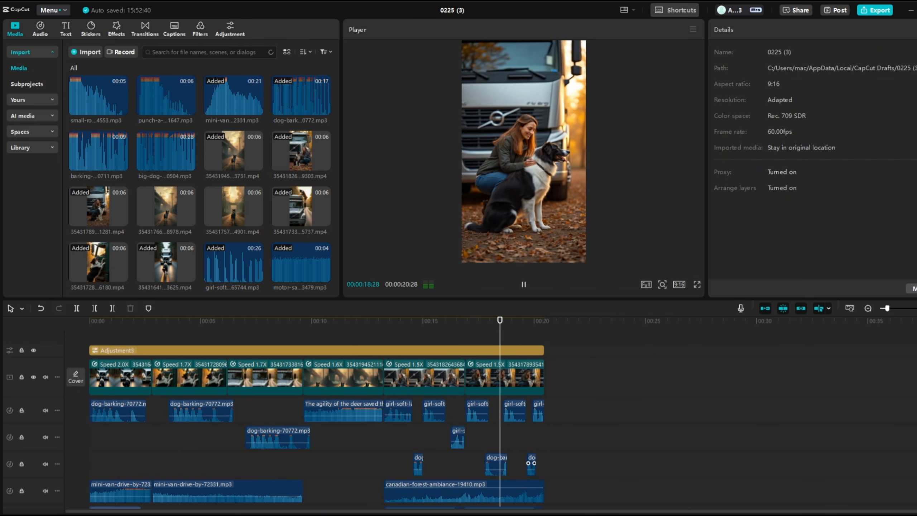
left_click(496, 464)
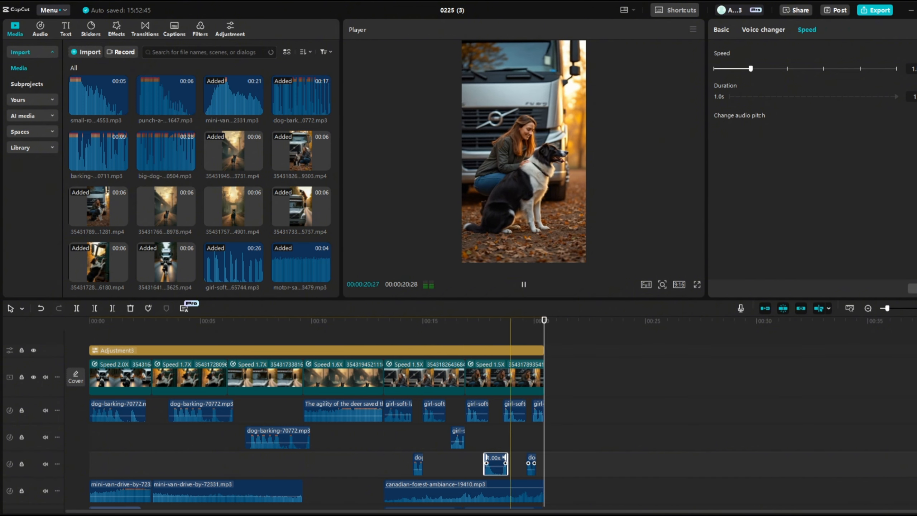
key("space")
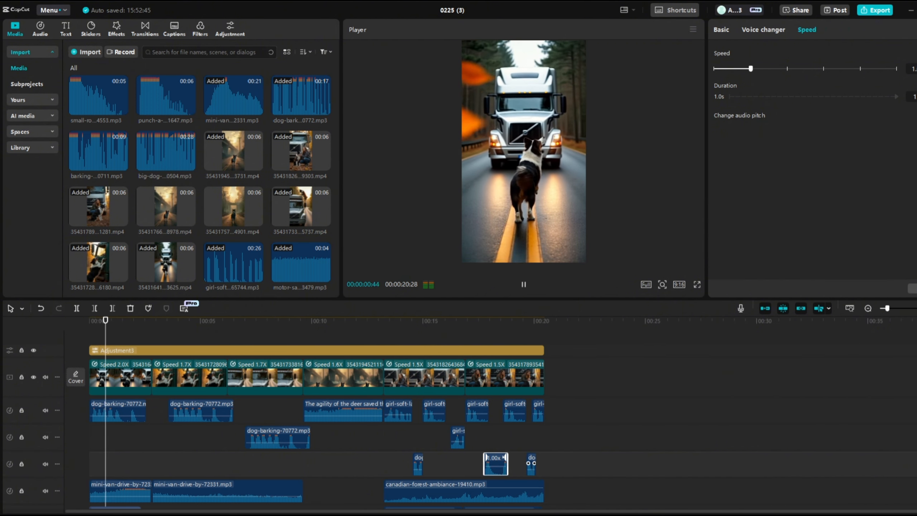
key("space")
Apply the Zoom 1 in-animation to the first video clip and play it.
left_click(91, 377)
key("space")
key("space")
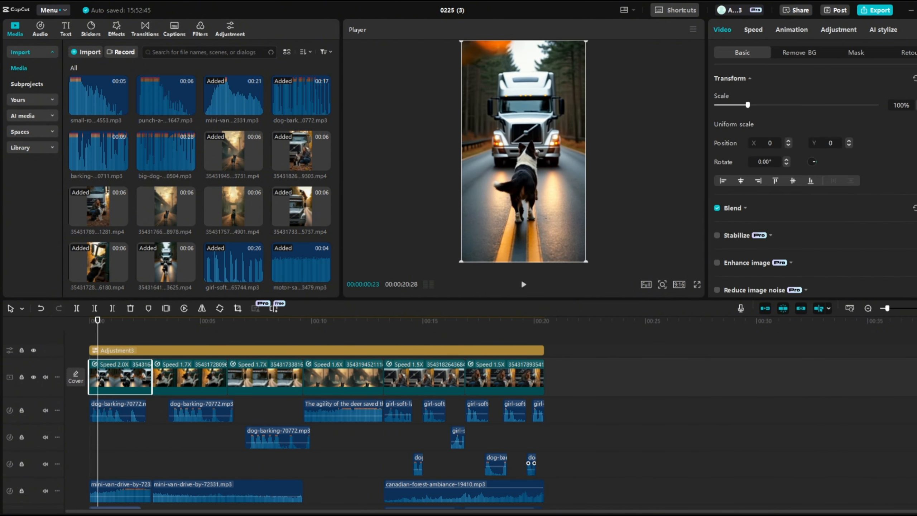
left_click(792, 30)
left_click(768, 85)
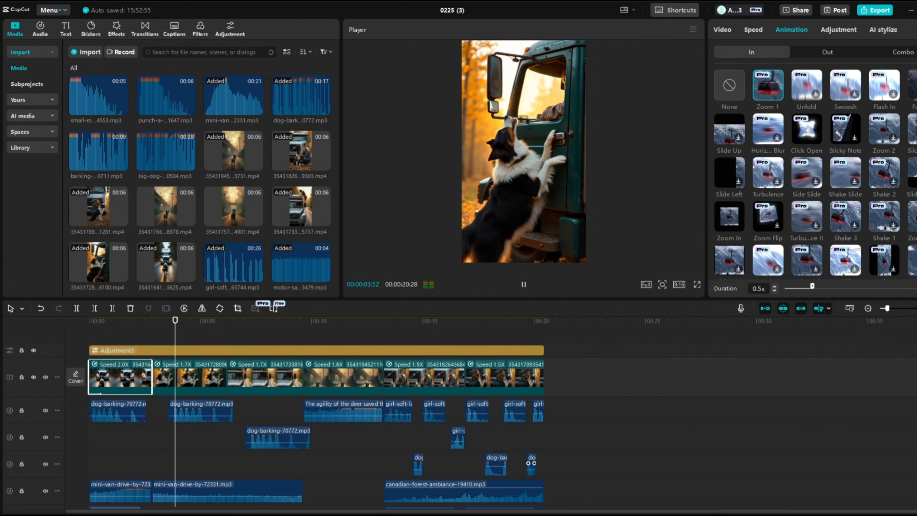
Copy the dog-barking sound under the second clip and paste it on the track below at the clip's start, about 2.8 s.
left_click(200, 412)
left_click(152, 412)
key("ctrl+v")
key("space")
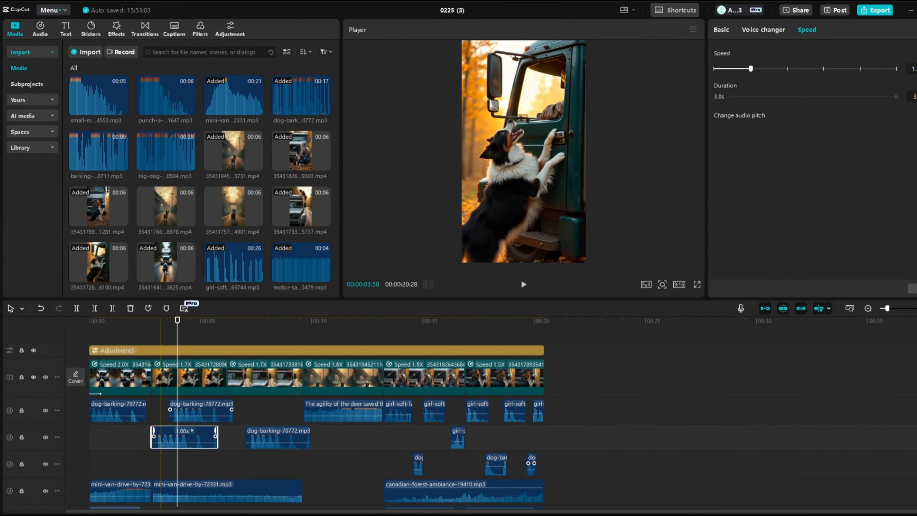
Trim the pasted barking's start so it lasts about 2.7 s, align it with the second clip's start, and play it.
scroll(161, 438, "up", 5)
left_click_drag(164, 437, 178, 439)
left_click(165, 412)
left_click(155, 412)
key("space")
scroll(217, 416, "down", 2)
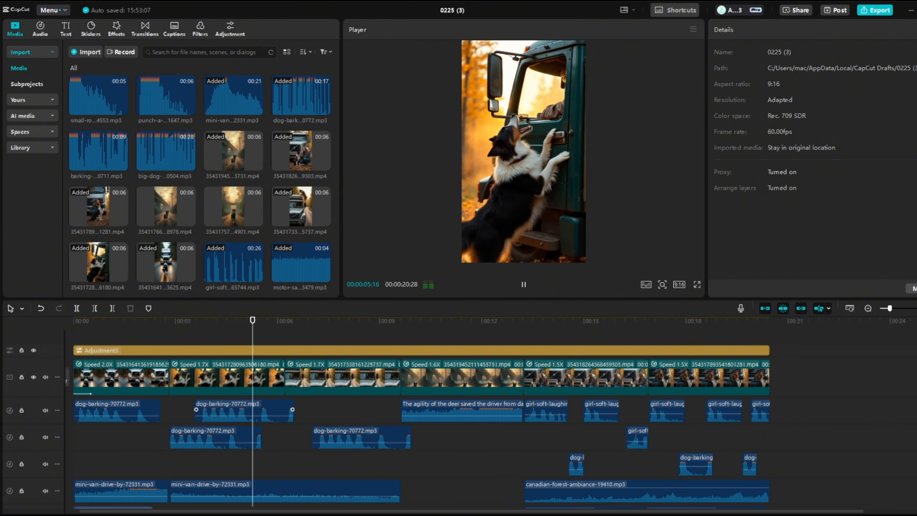
Cut the pasted barking down to about its first second and play on into the third clip.
left_click(241, 439)
key("space")
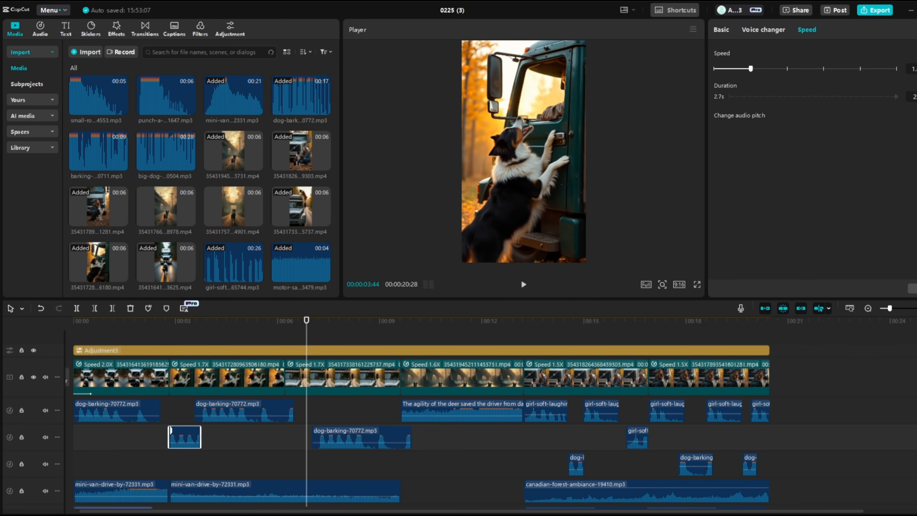
left_click(285, 439)
key("space")
scroll(323, 434, "down", 4)
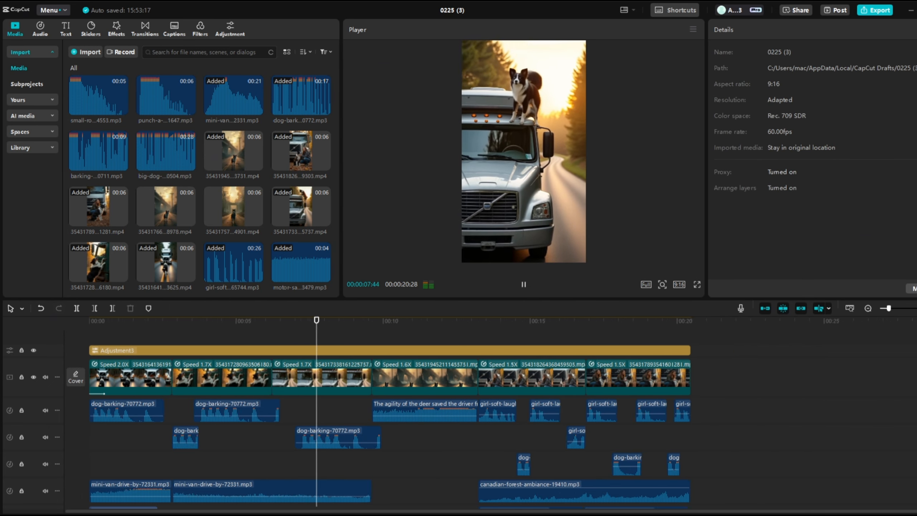
Copy the Car race brake sound to about 6.4 s on the same track under the third clip, and play it.
key("space")
scroll(254, 448, "down", 1)
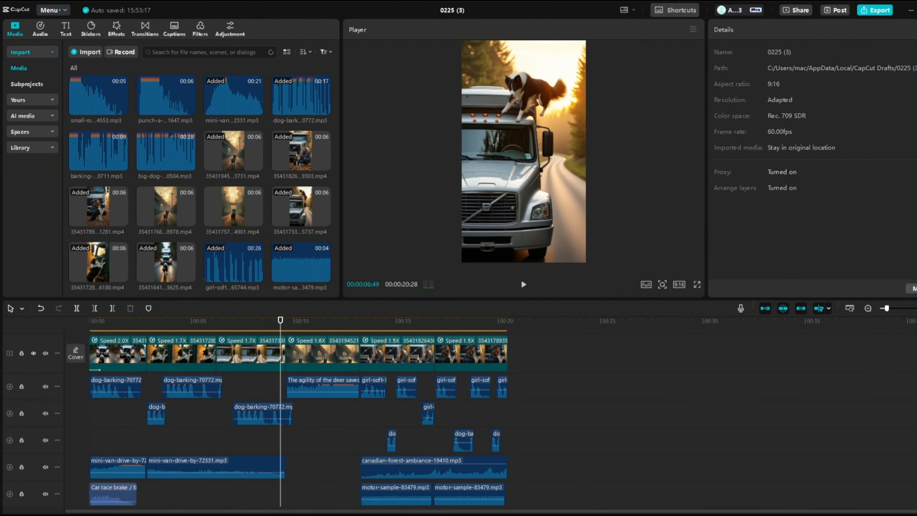
key("space")
key("space")
left_click(260, 466)
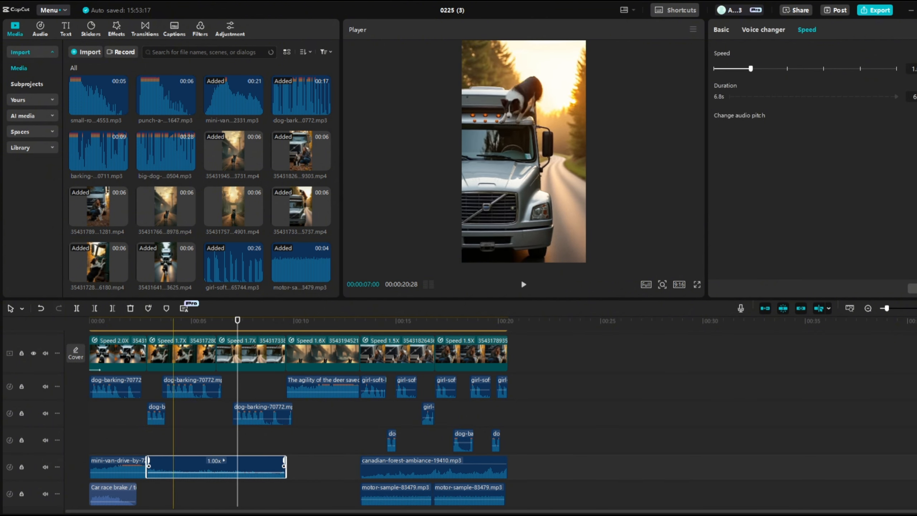
left_click(112, 494)
left_click_drag(112, 494, 245, 494)
key("space")
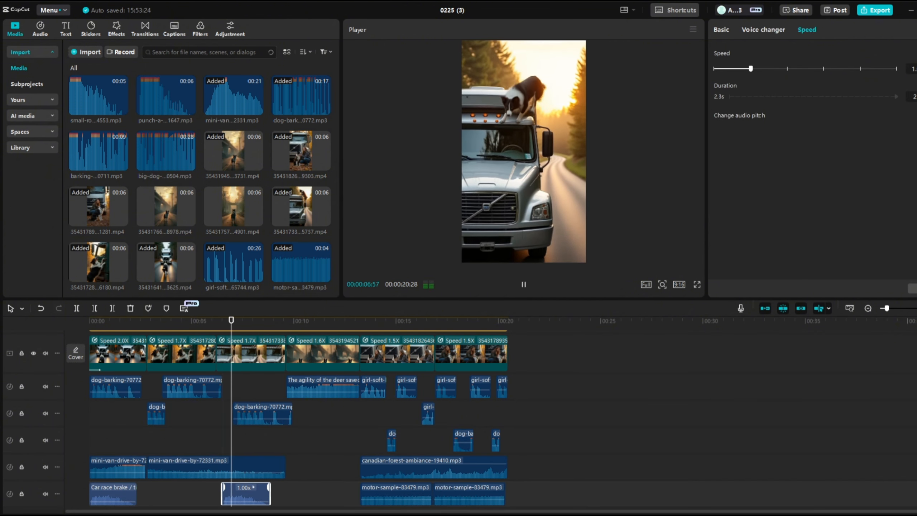
key("space")
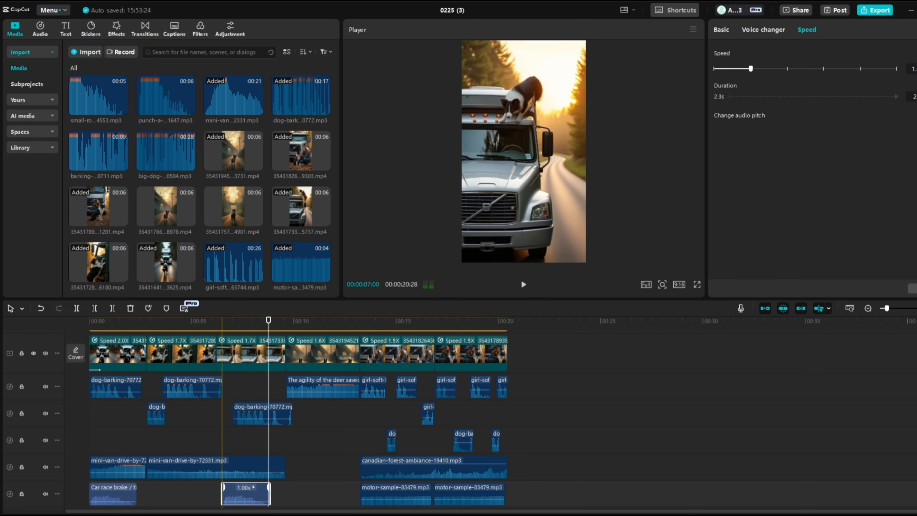
Move the copied brake sound up to the short-bark track, ending at the third clip's end, and play it.
left_click(217, 441)
left_click_drag(236, 494, 227, 440)
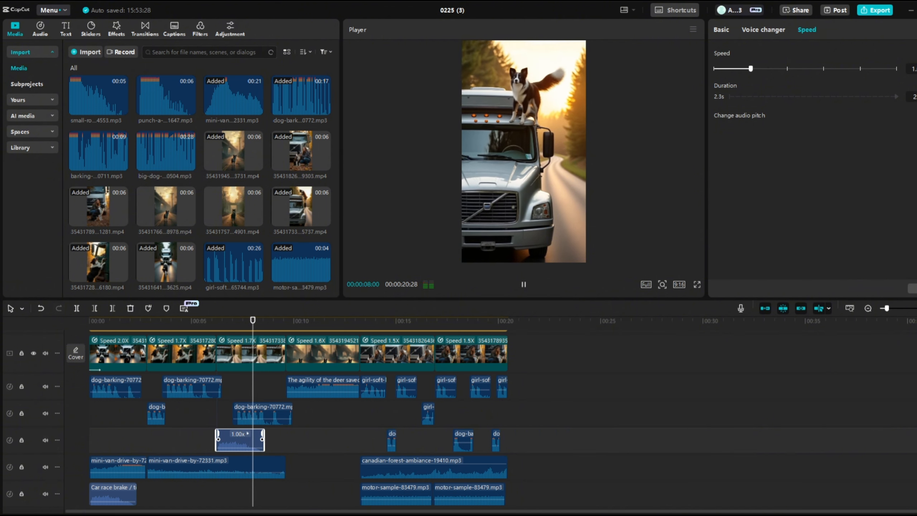
key("space")
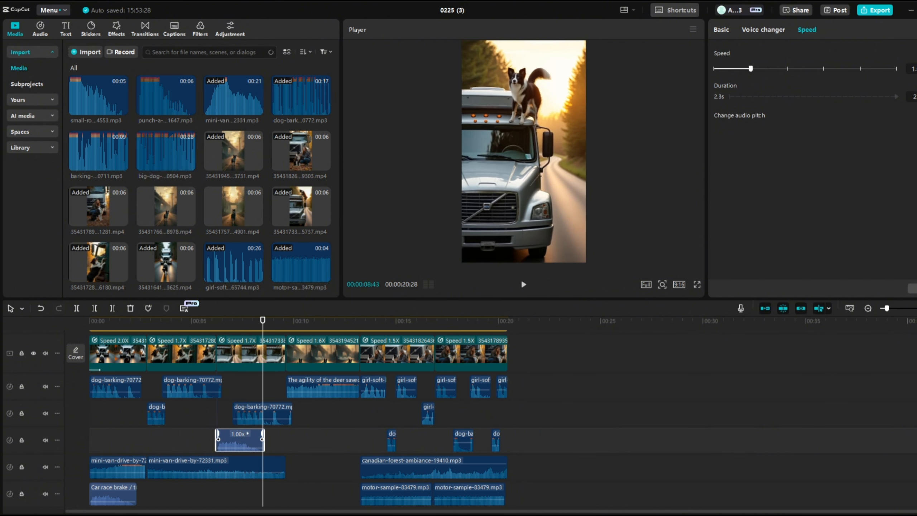
left_click_drag(250, 440, 272, 439)
key("space")
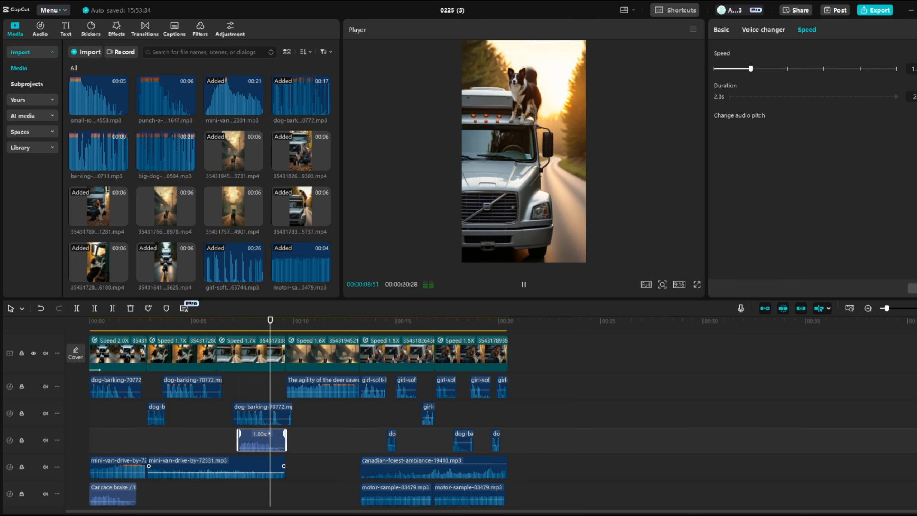
key("space")
key("space")
Copy the first mini-van-drive-by sound and paste it on the brake sound's track at the third clip's start.
left_click(114, 467)
key("ctrl+c")
key("ctrl+v")
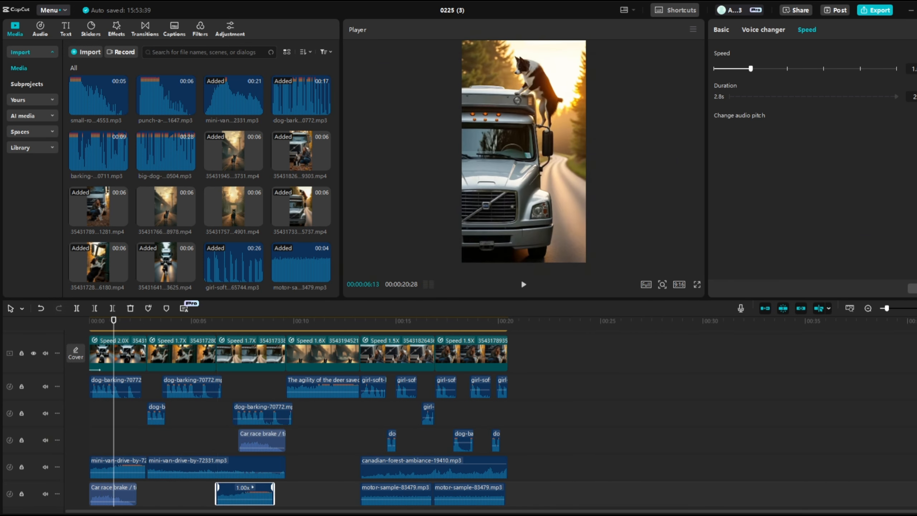
key("space")
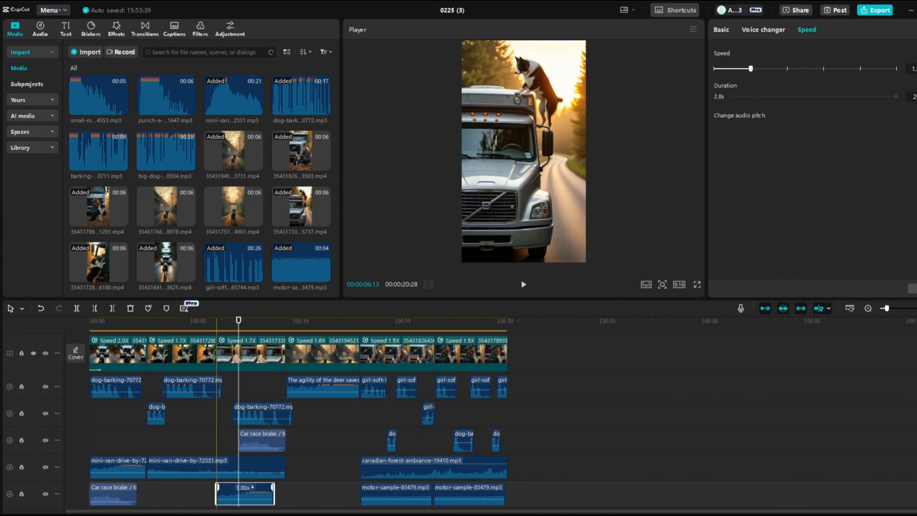
Trim the pasted drive-by sound to about 1.6 s, keeping it at the third clip's start, and play it.
mouse_move(217, 494)
left_mouse_down()
mouse_move(241, 493)
mouse_move(232, 494)
left_mouse_up()
left_click(217, 494)
key("space")
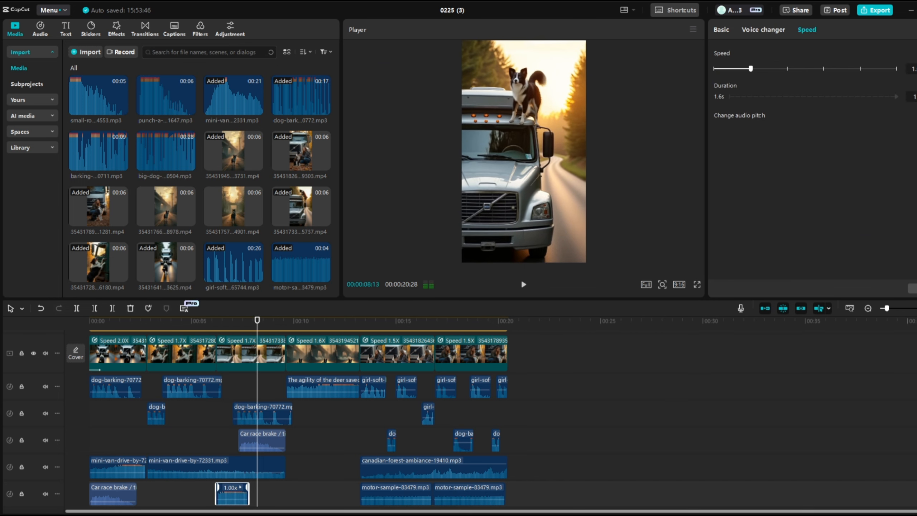
key("space")
Extend the start of the copied drive-by sound back to about 3.3 s so it lasts 4.4 s, and play it.
left_click_drag(216, 494, 157, 494)
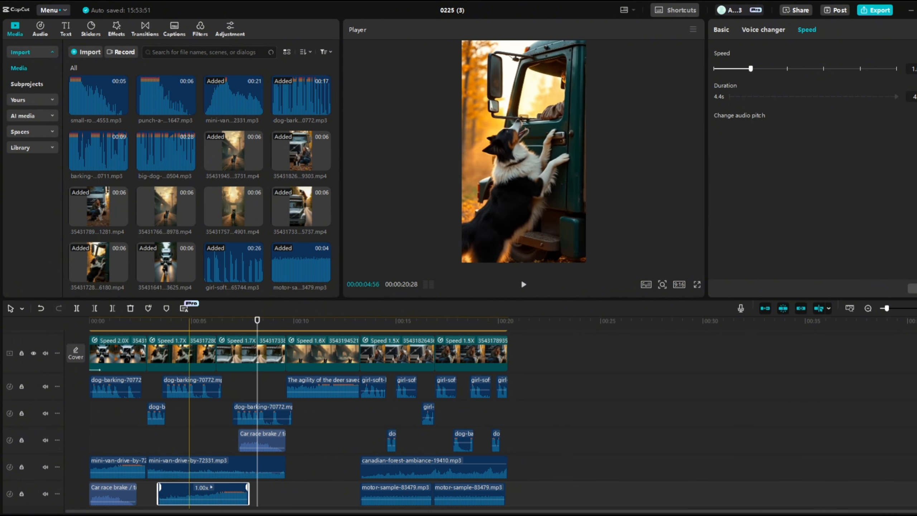
key("space")
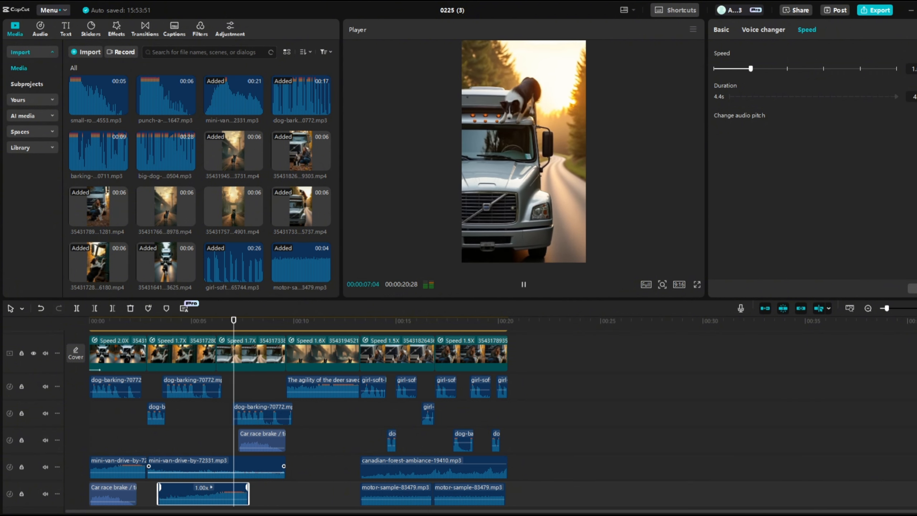
key("space")
left_click(156, 321)
key("space")
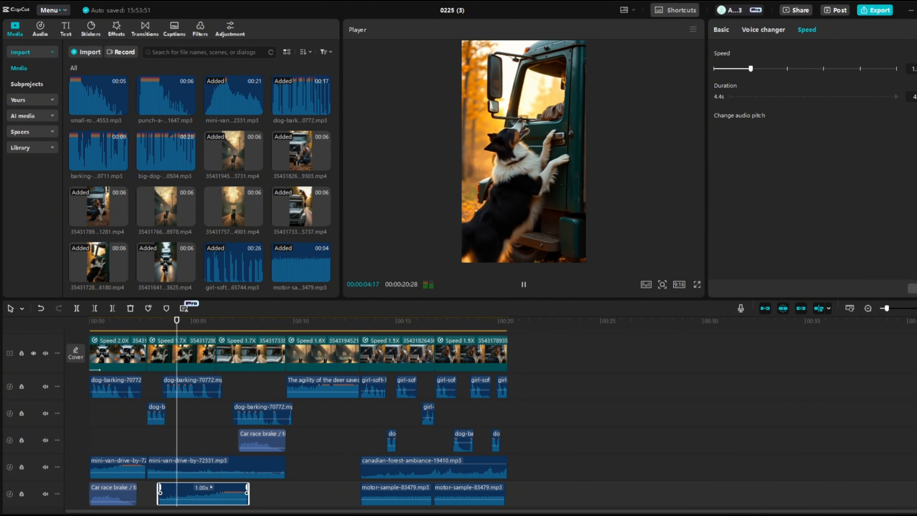
Delete the copied 4.4 s drive-by sound beneath the second and third clips, and play the video from the start.
key("Delete")
left_click(90, 321)
key("space")
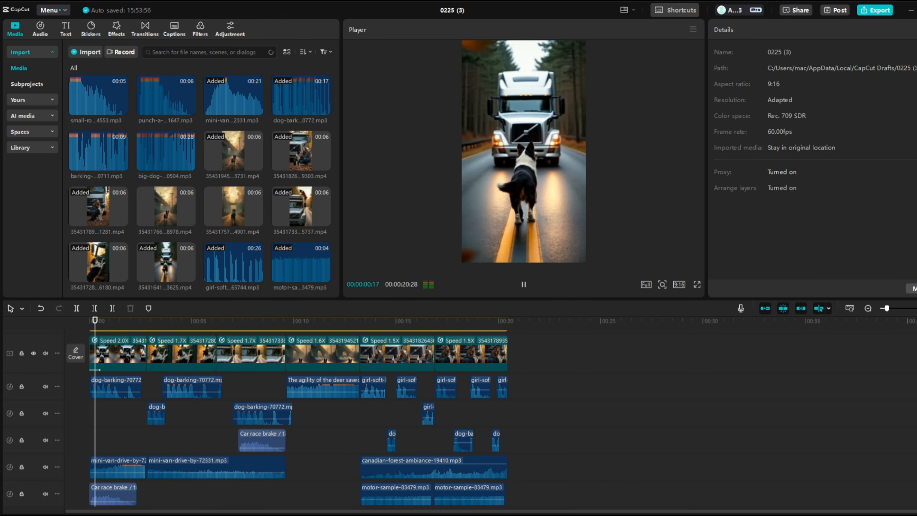
Copy the short agility sound under the first clip, paste it on the same track at the third clip's start, and play it.
scroll(224, 434, "down", 2)
left_click(106, 473)
left_click(222, 448)
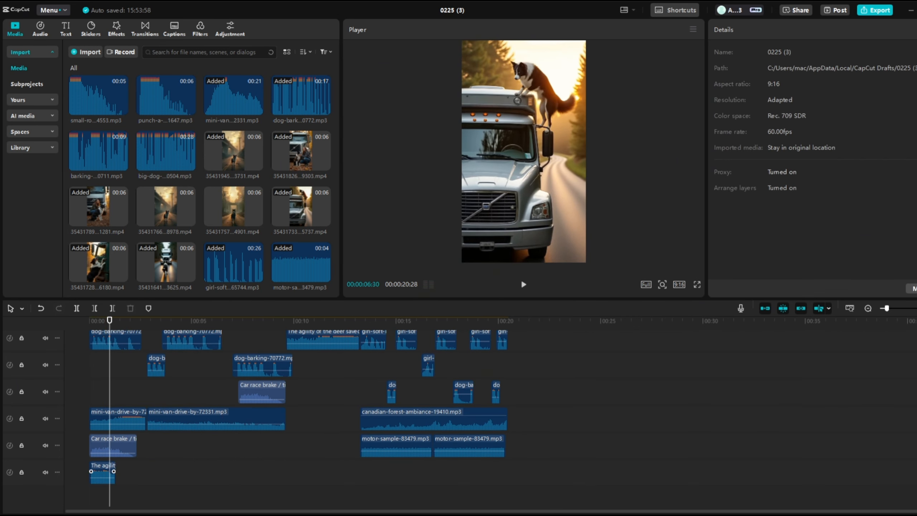
scroll(222, 447, "up", 2)
left_click_drag(224, 320, 217, 321)
key("ctrl+v")
key("space")
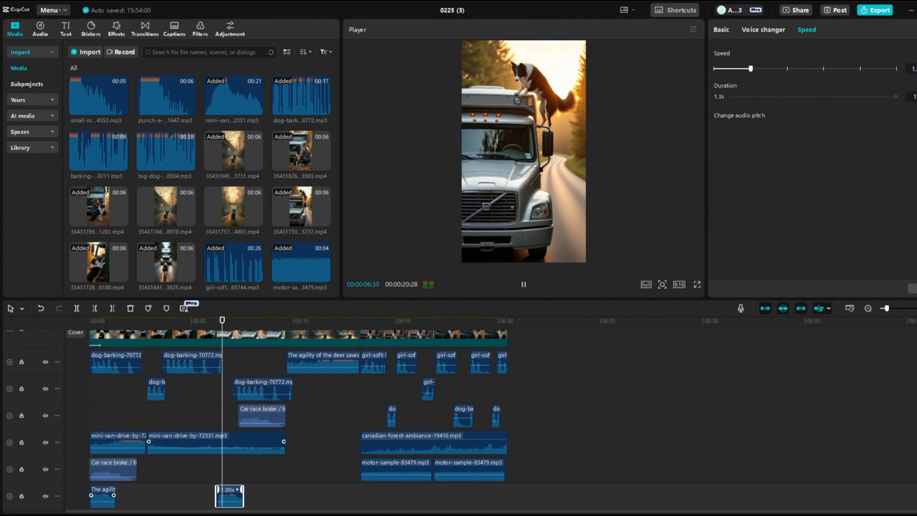
scroll(149, 442, "up", 1)
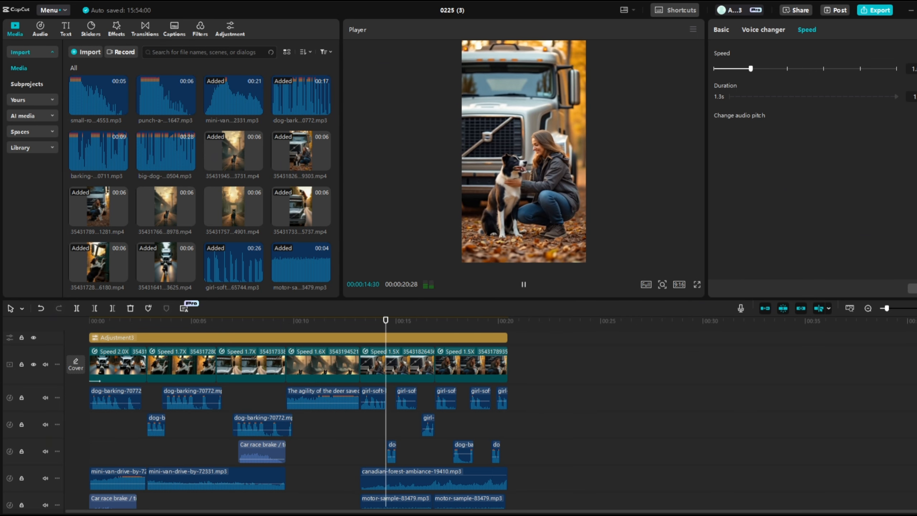
scroll(298, 412, "up", 2)
key("space")
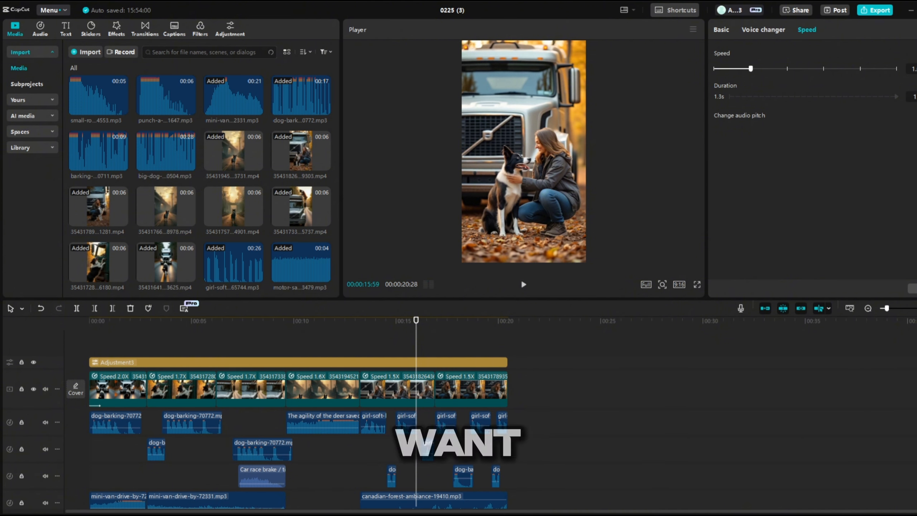
Add a Black Fade transition between the third and fourth clips, apply it to all clips, and play the cut into the fifth clip.
left_click(145, 29)
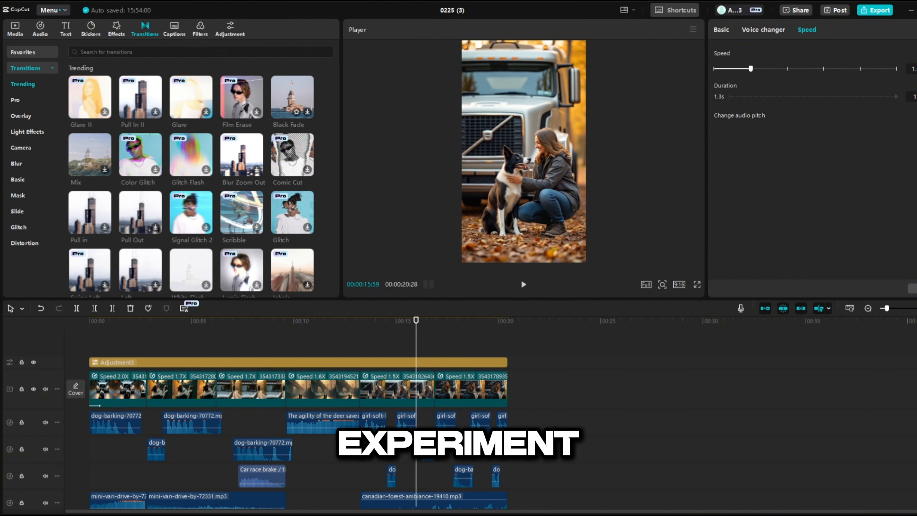
left_click_drag(292, 97, 285, 389)
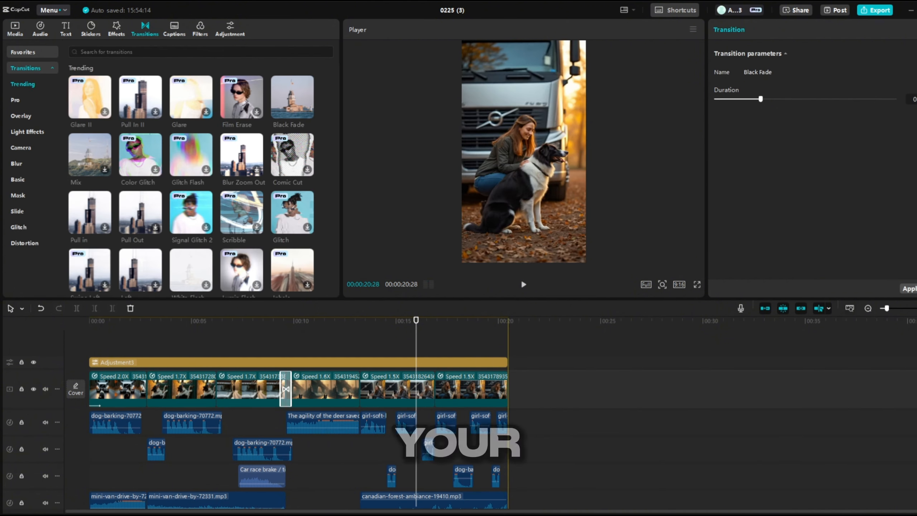
left_click(909, 289)
left_click(354, 341)
key("space")
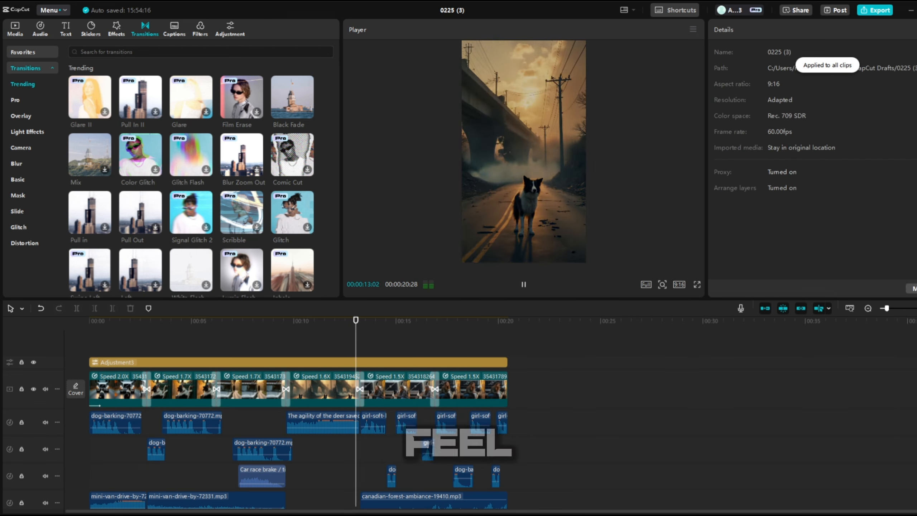